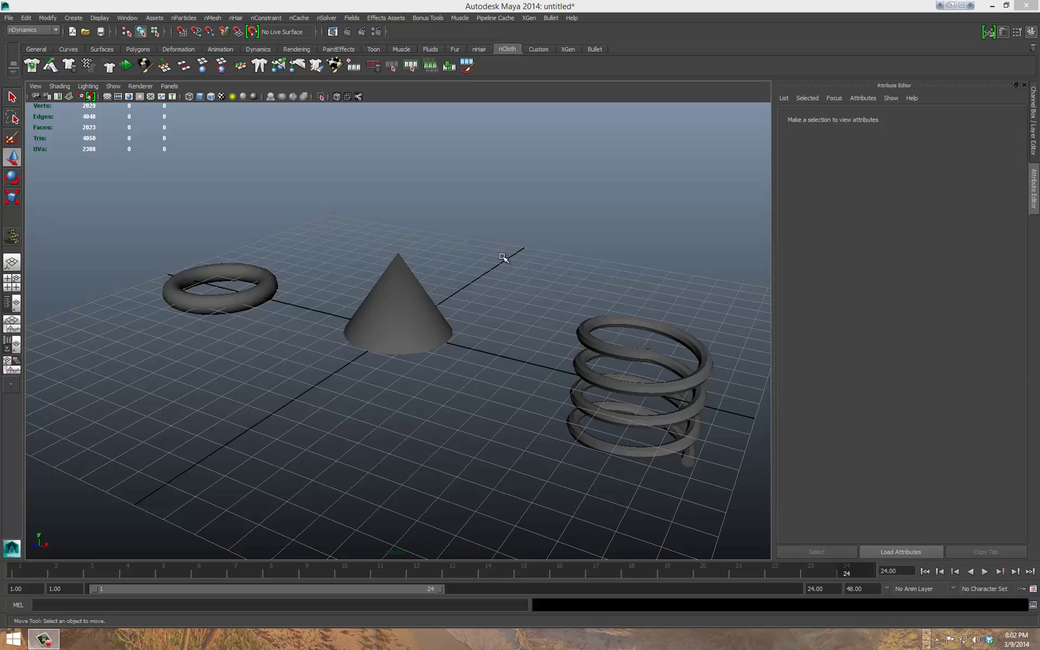
# Create an nParticle emitter and raise it above the cone to about 6.155 in Translate Y.
pyautogui.click(183, 18)
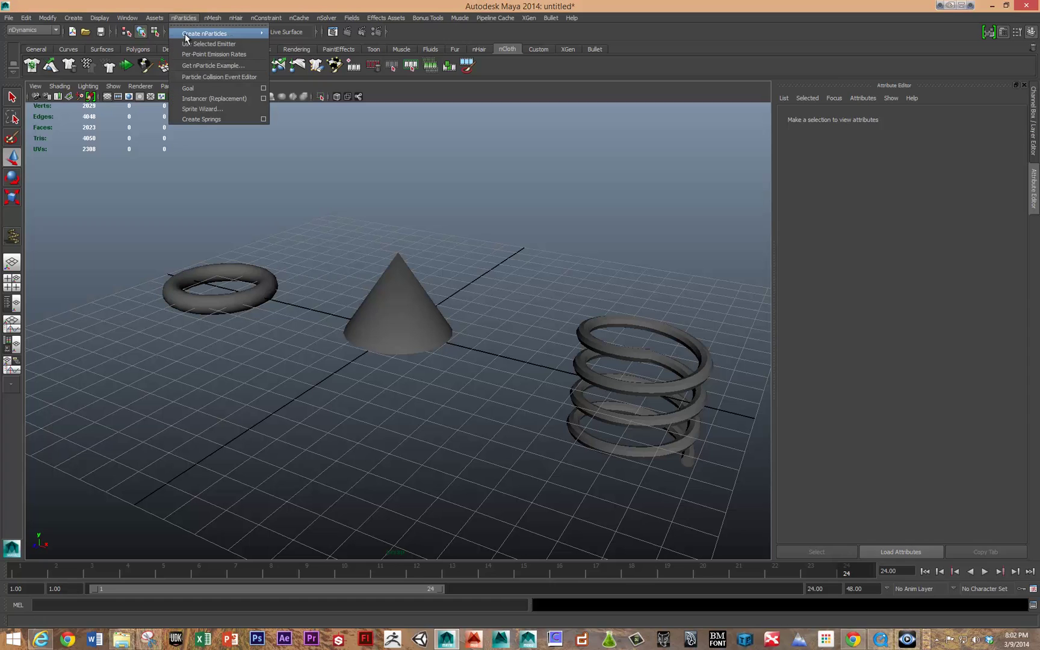
pyautogui.moveTo(187, 35)
pyautogui.click(291, 51)
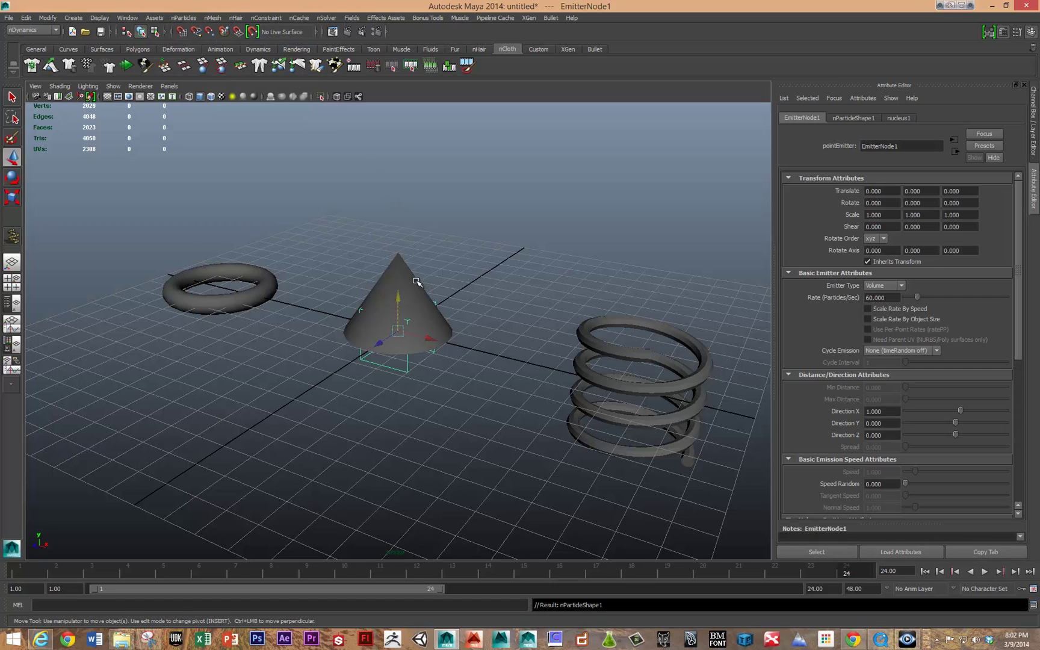
pyautogui.moveTo(402, 146); pyautogui.dragTo(402, 120)
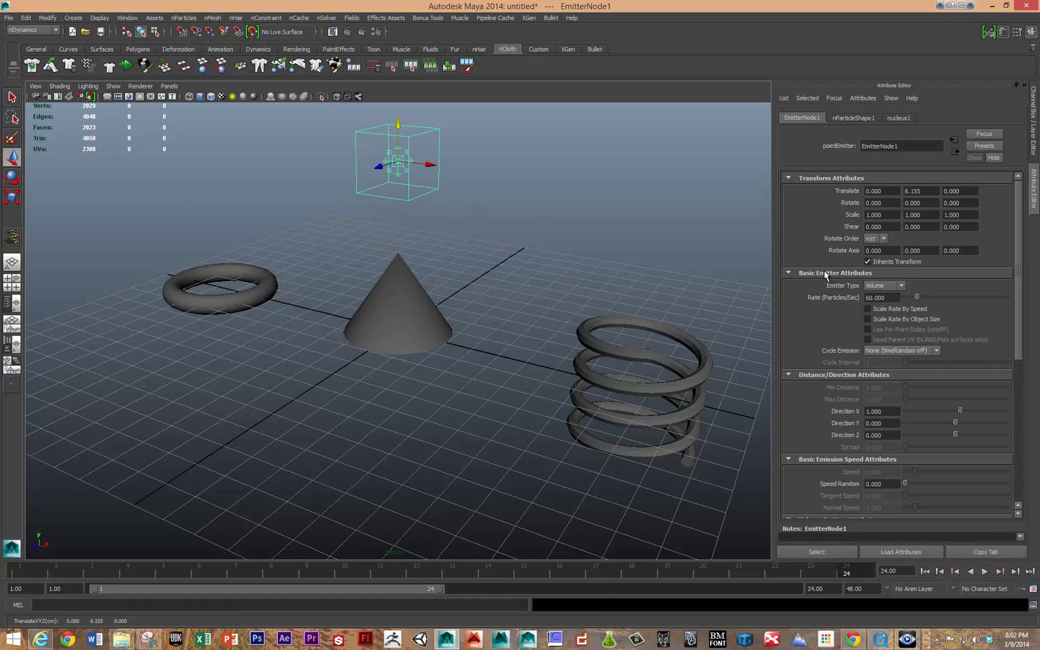
# Set the emitter type to Omni and play the simulation briefly to check the emission.
pyautogui.click(883, 285)
pyautogui.click(880, 303)
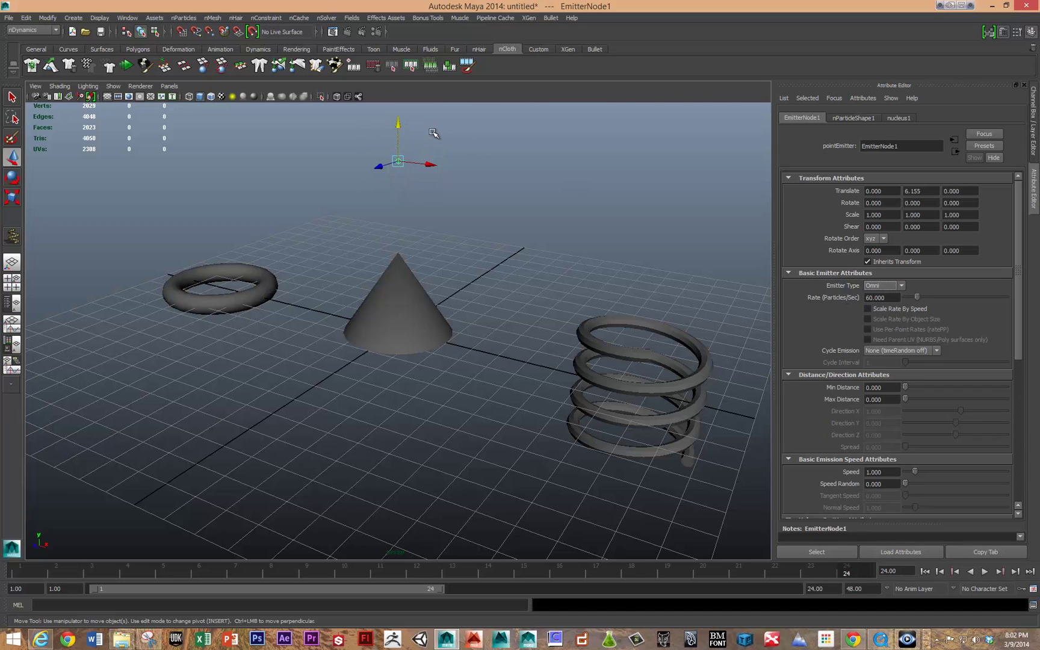
pyautogui.hotkey('alt', 'v')
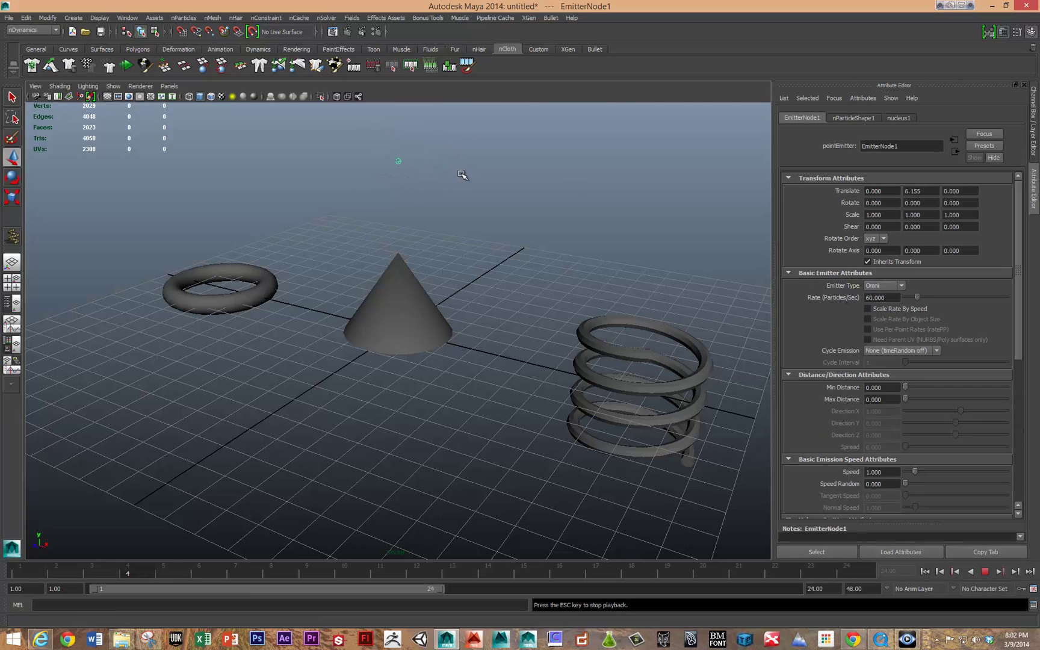
pyautogui.press('Escape')
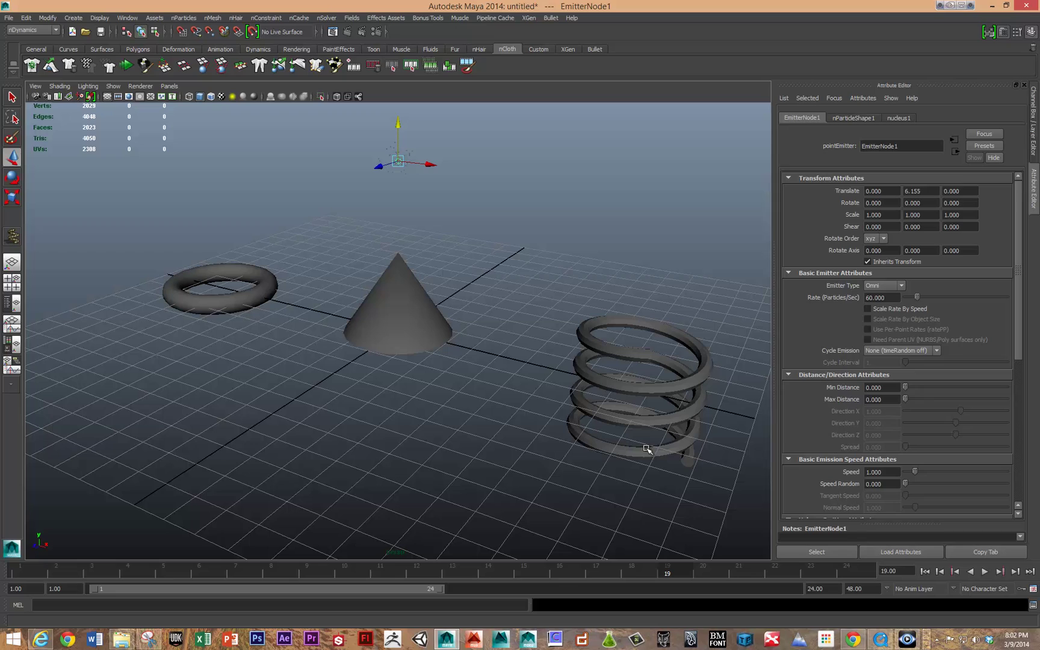
# Extend the playback range to end at frame 300.
pyautogui.click(822, 589)
pyautogui.write('300')
pyautogui.press('Return')
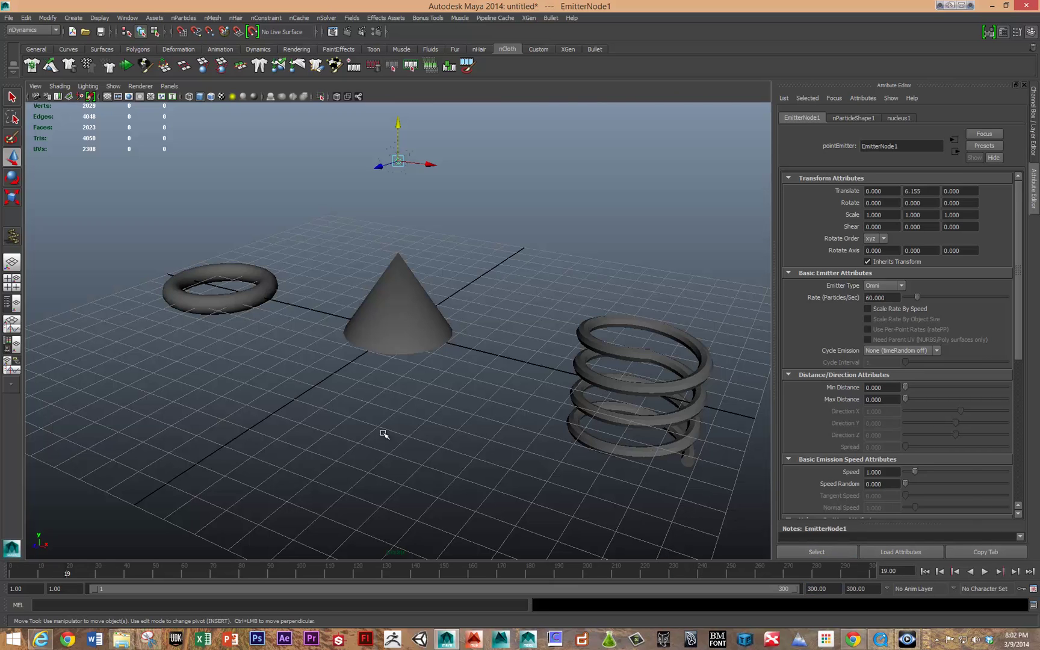
# Instance the torus, cone and helix onto the nParticles with Instancer (Replacement).
pyautogui.click(421, 185)
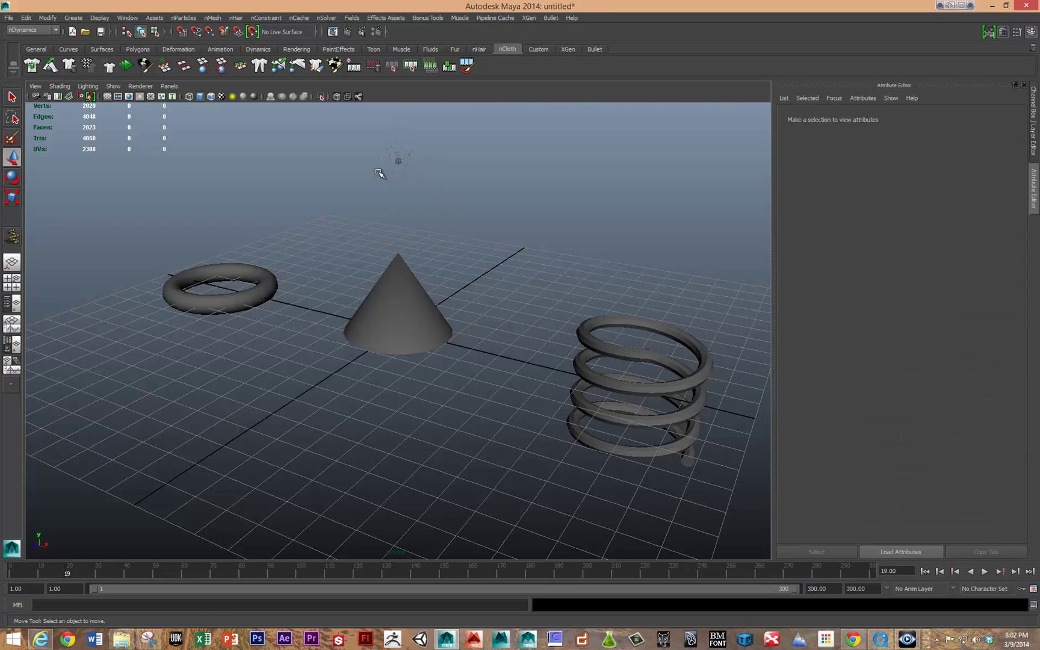
pyautogui.click(401, 175)
pyautogui.click(242, 274)
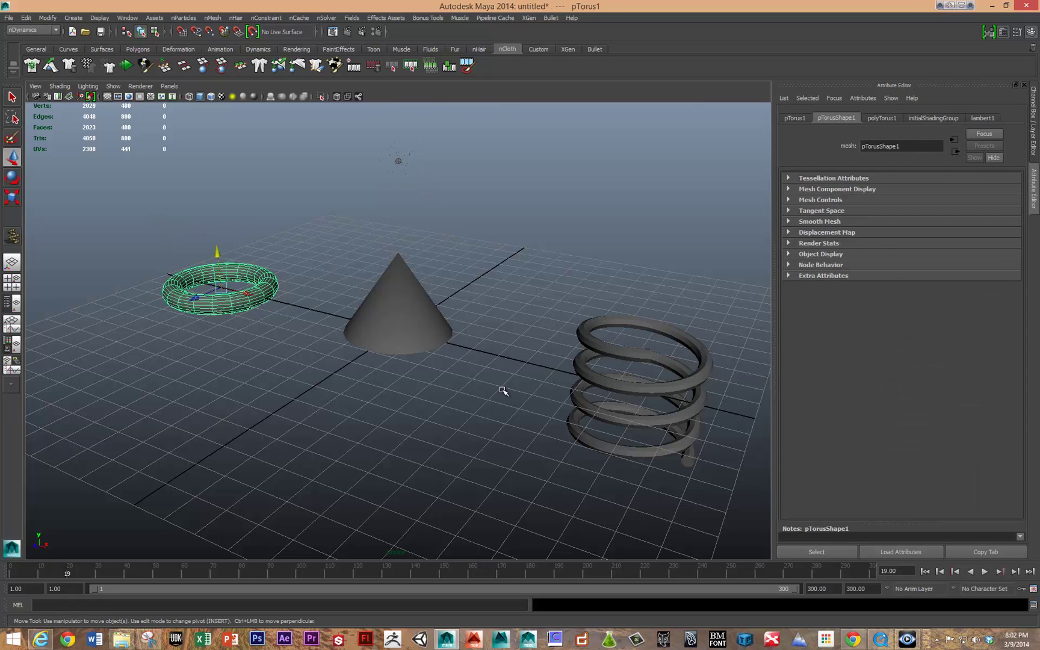
pyautogui.click(669, 425)
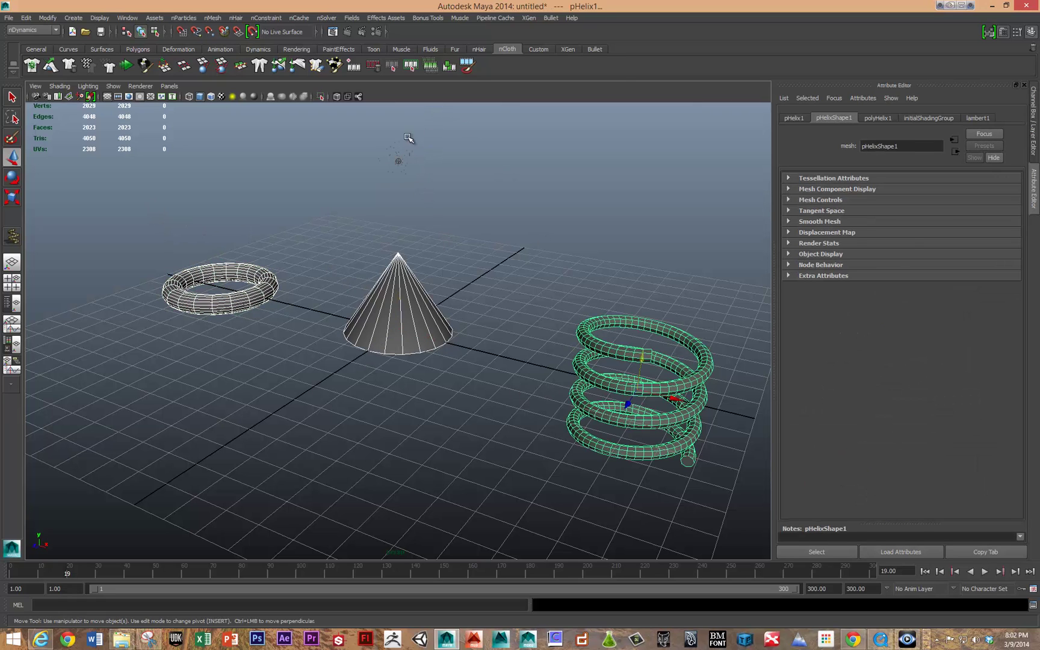
pyautogui.moveTo(409, 140); pyautogui.dragTo(453, 198)
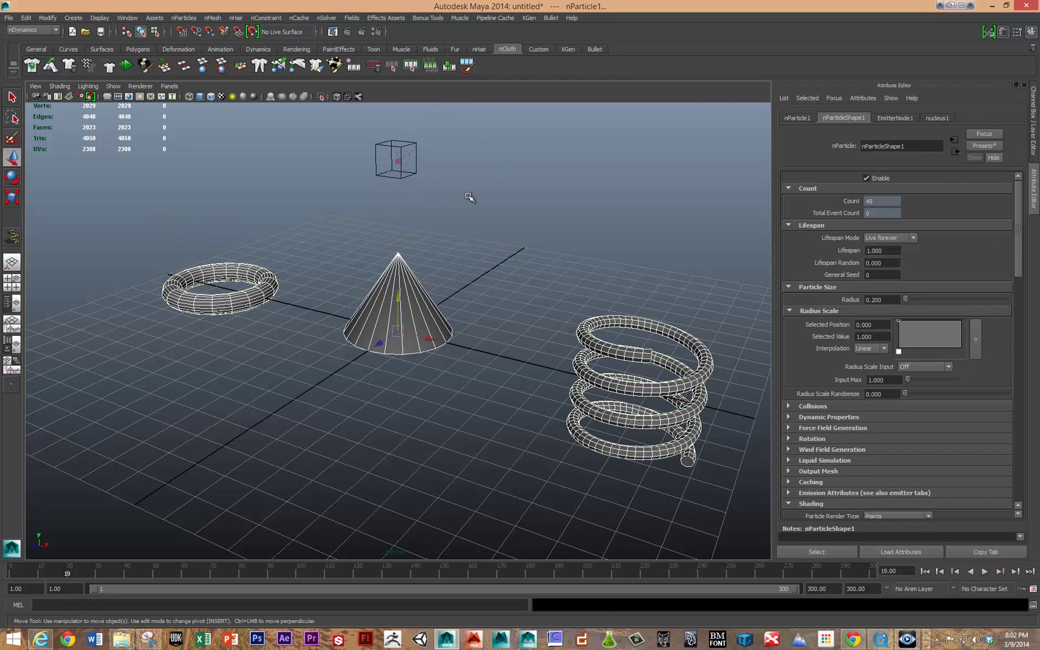
pyautogui.click(193, 19)
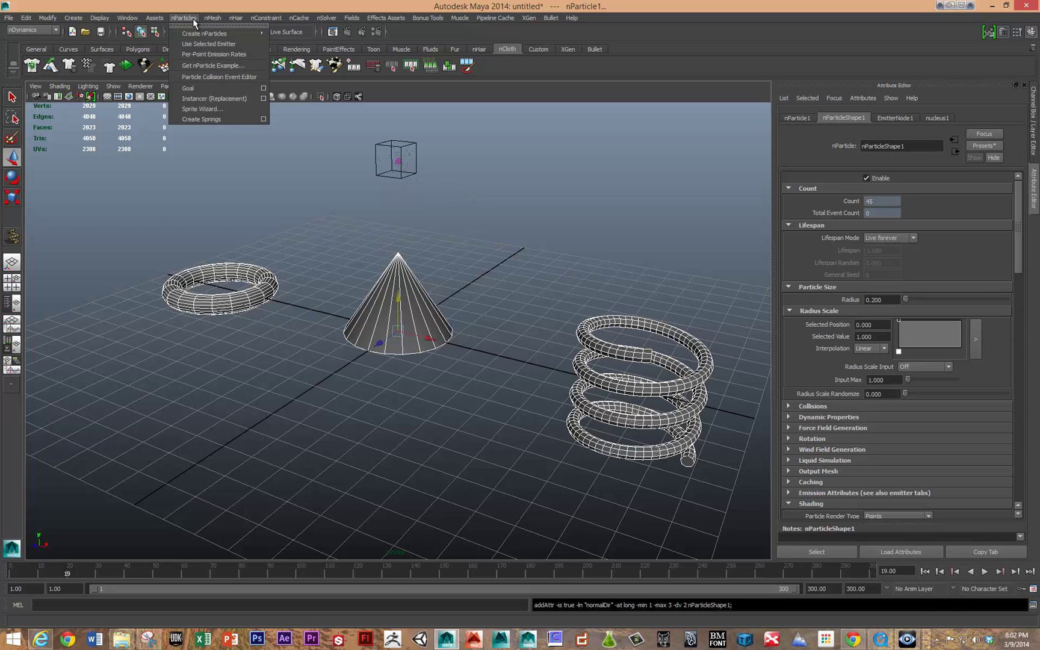
pyautogui.click(224, 99)
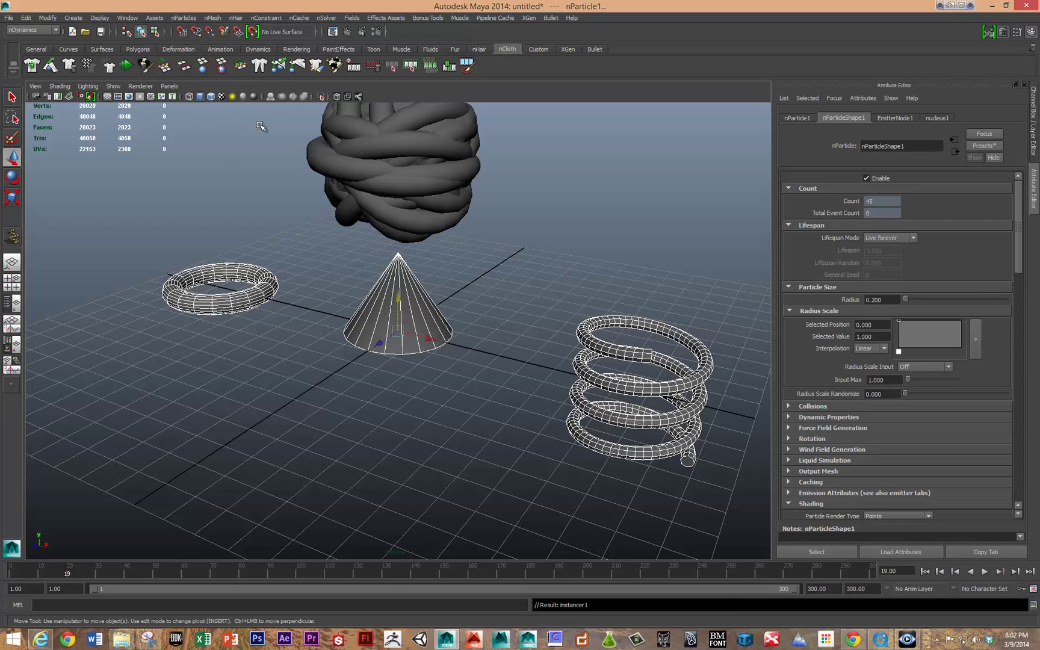
# Play the simulation to check the instanced geometry coming from the emitter.
pyautogui.keyDown('alt'); pyautogui.moveTo(292, 192); pyautogui.dragTo(297, 209); pyautogui.keyUp('alt')
pyautogui.hotkey('alt', 'v')
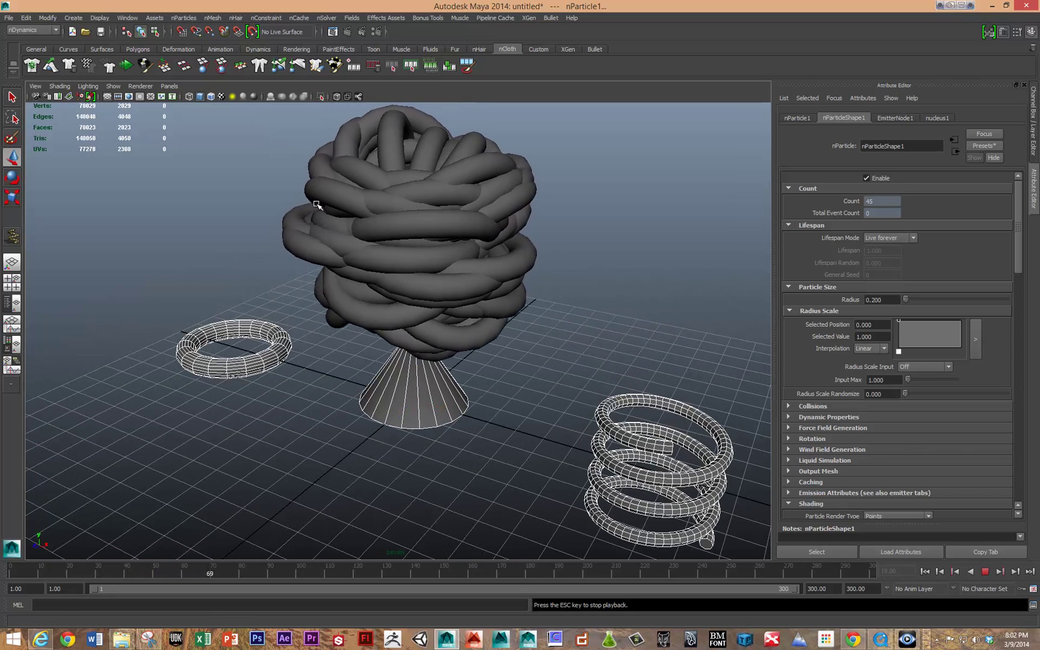
pyautogui.press('Escape')
# Move the torus, cone and helix together at the origin and scale them down to 0.15.
pyautogui.click(658, 474)
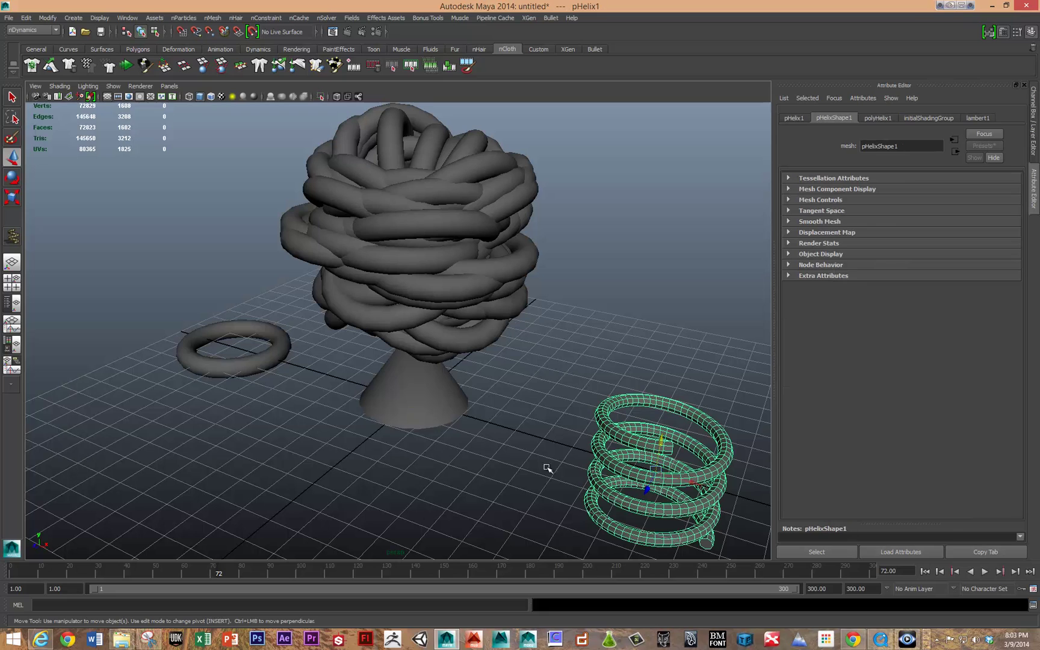
pyautogui.moveTo(240, 359); pyautogui.dragTo(626, 482)
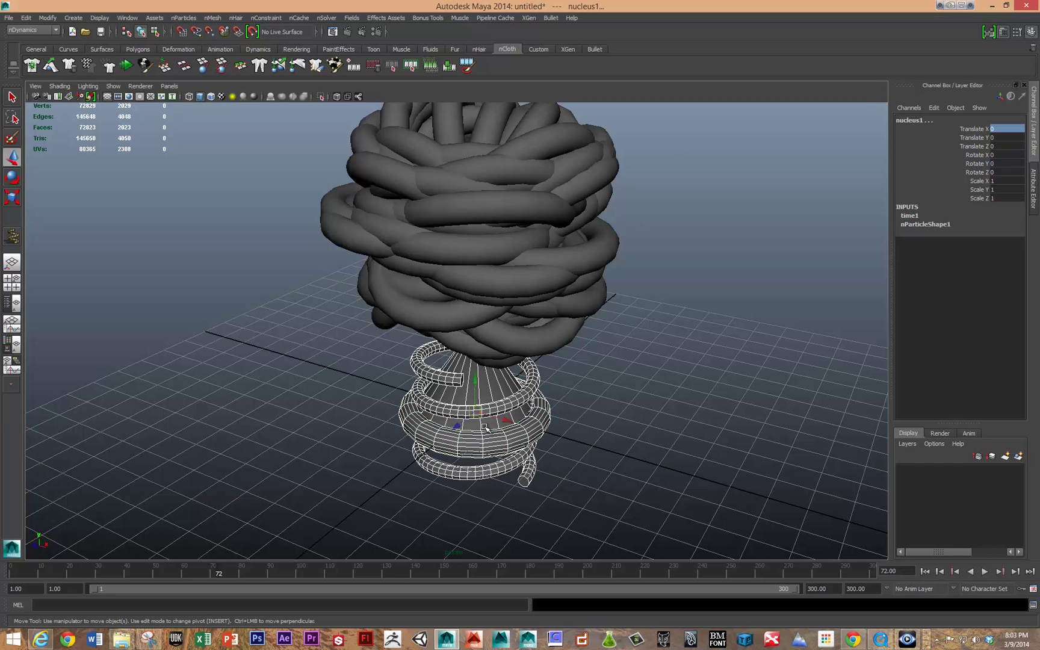
pyautogui.press('r')
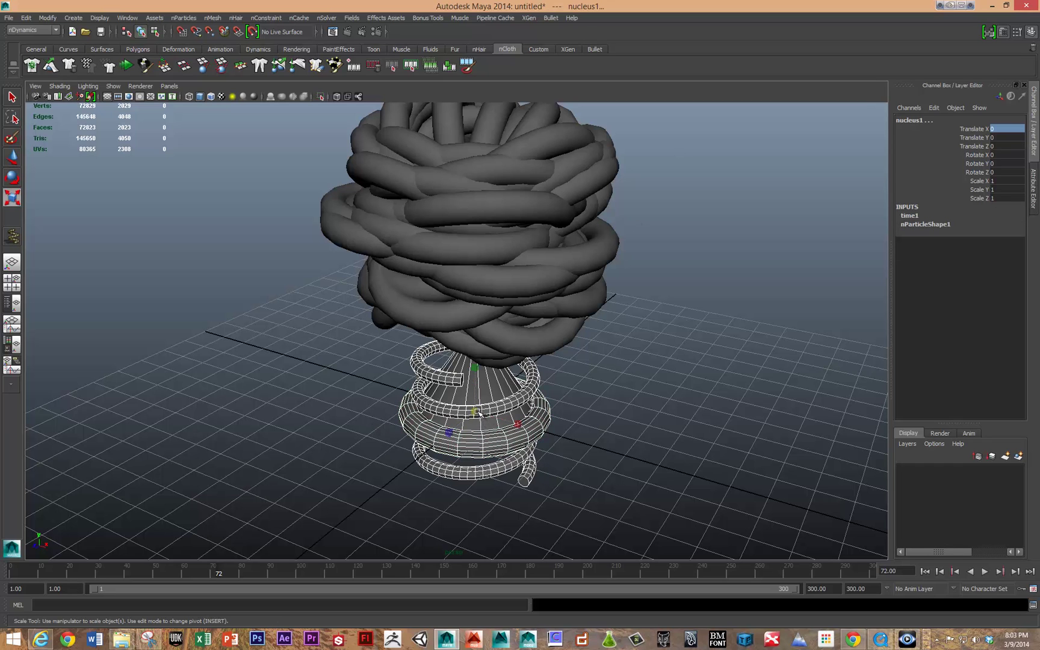
pyautogui.moveTo(485, 427); pyautogui.dragTo(449, 415)
# Play the simulation to check the scaled-down instances.
pyautogui.keyDown('alt'); pyautogui.moveTo(462, 360); pyautogui.dragTo(569, 383); pyautogui.keyUp('alt')
pyautogui.hotkey('alt', 'v')
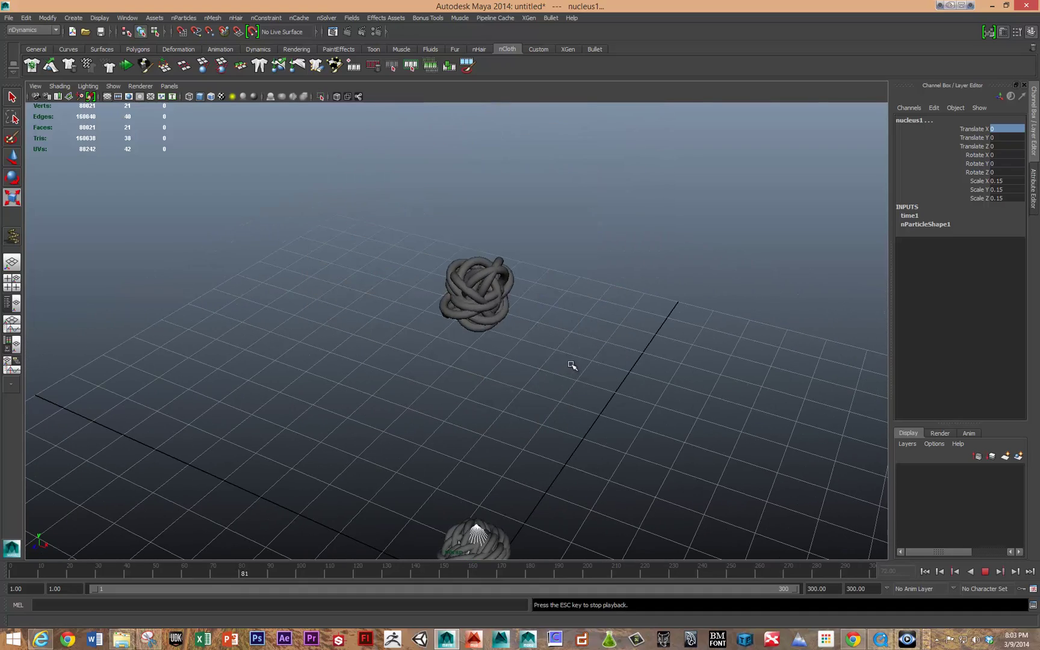
pyautogui.press('Escape')
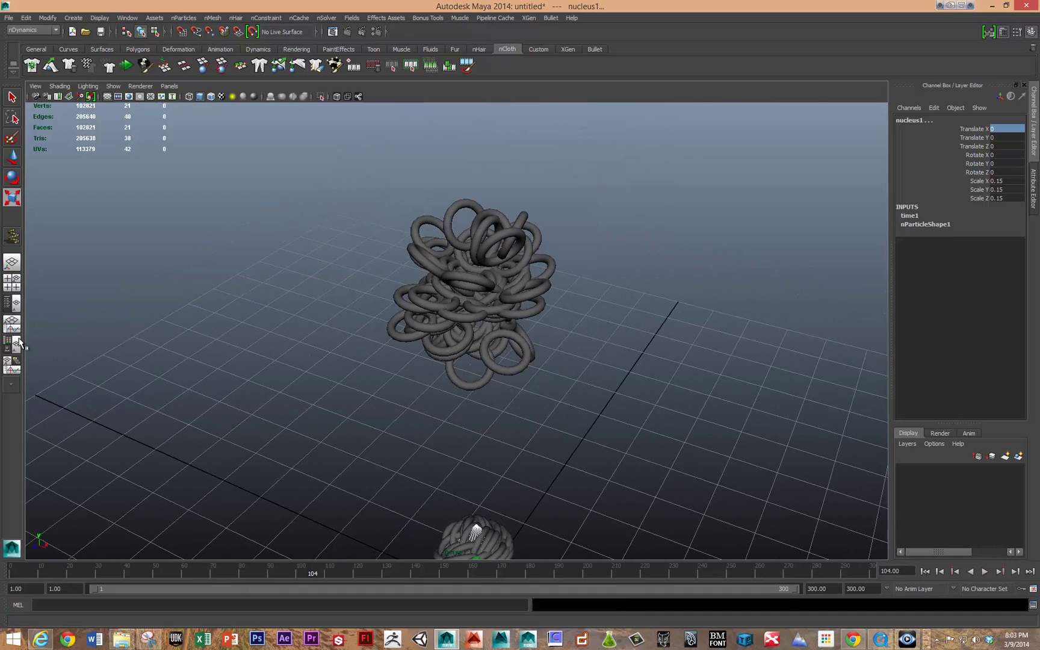
# Select instancer1 in the Outliner and remove nucleus1 from its Instanced Objects.
pyautogui.click(12, 302)
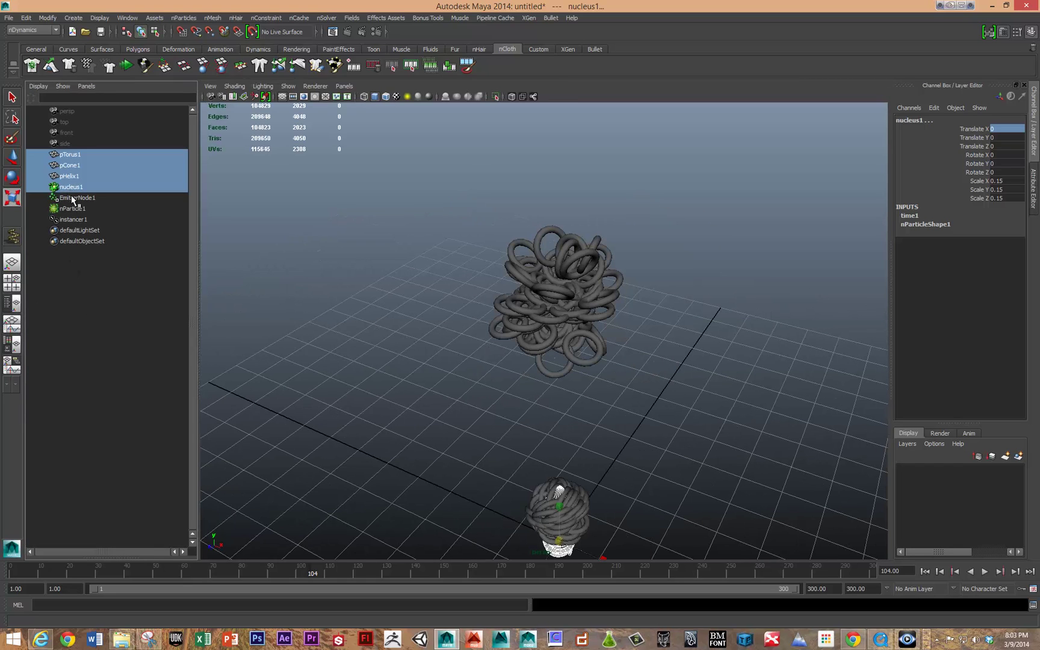
pyautogui.click(79, 255)
pyautogui.click(80, 222)
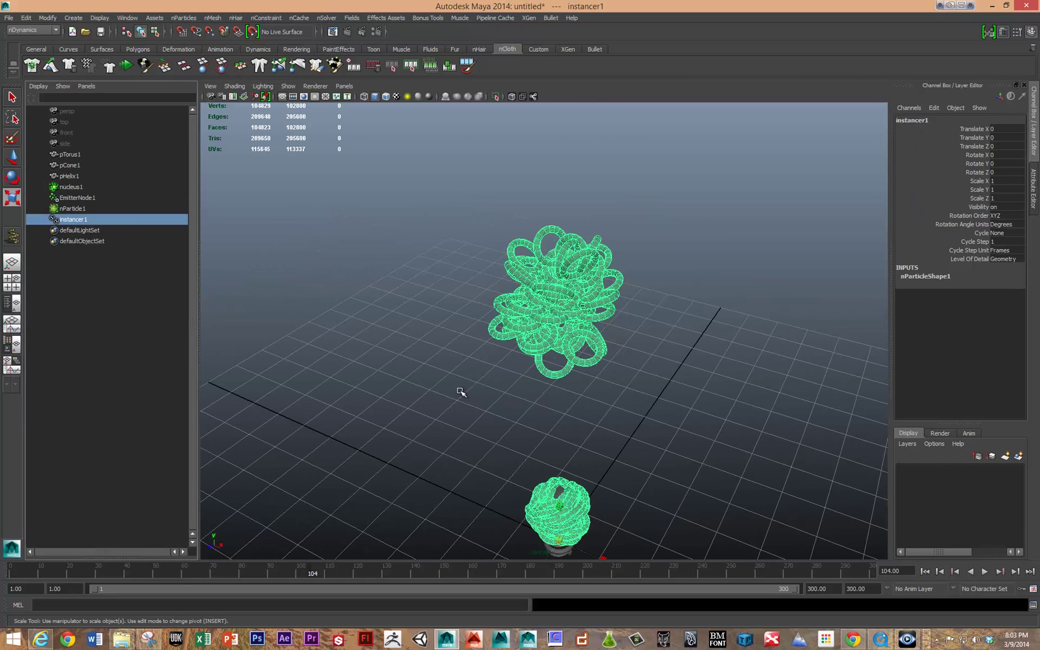
pyautogui.hotkey('ctrl', 'a')
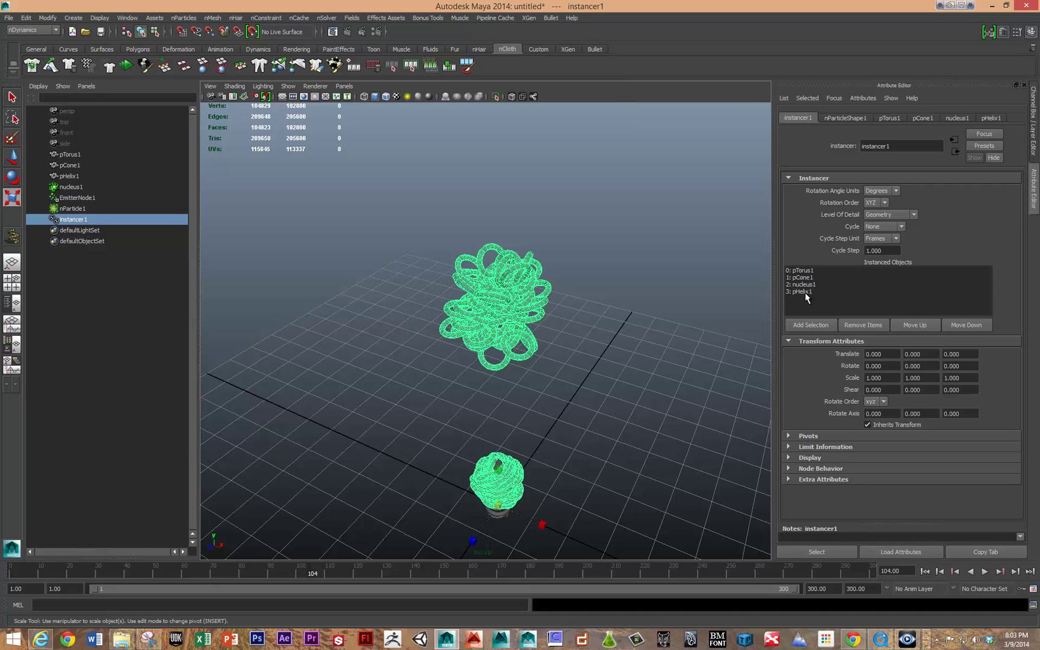
pyautogui.click(803, 285)
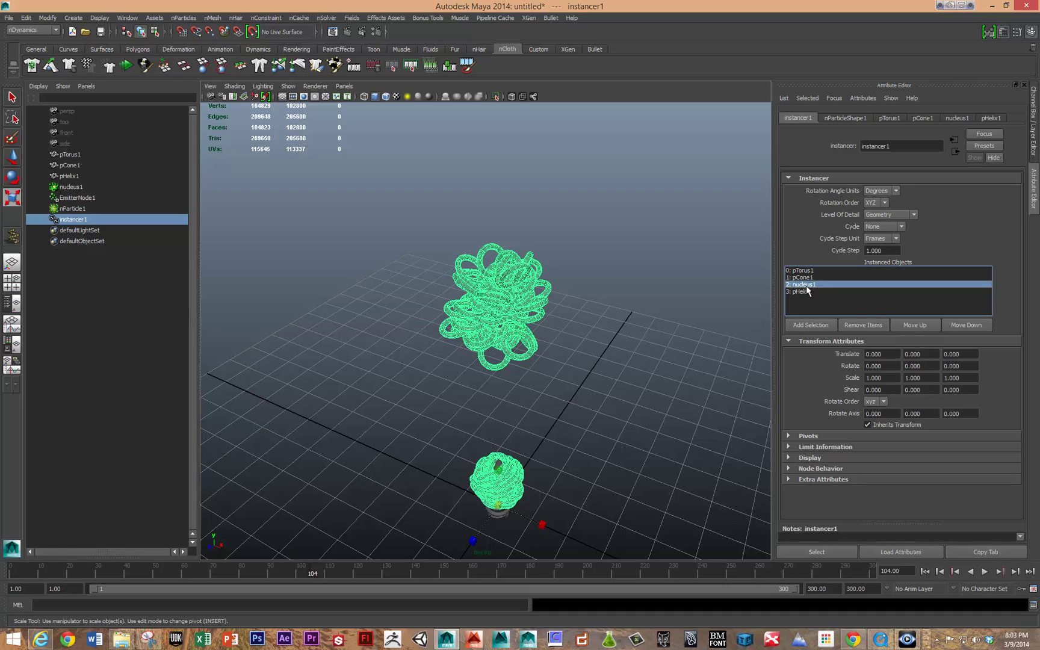
pyautogui.click(862, 325)
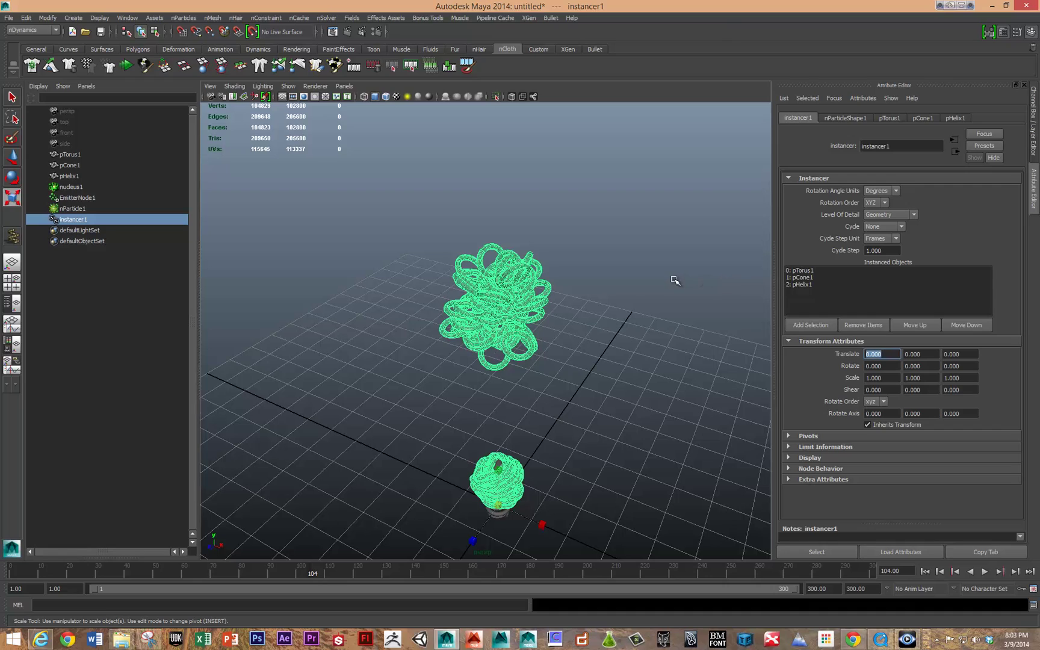
# Bring up the Instancer (Geometry Replacement) general options of nParticleShape1.
pyautogui.click(808, 271)
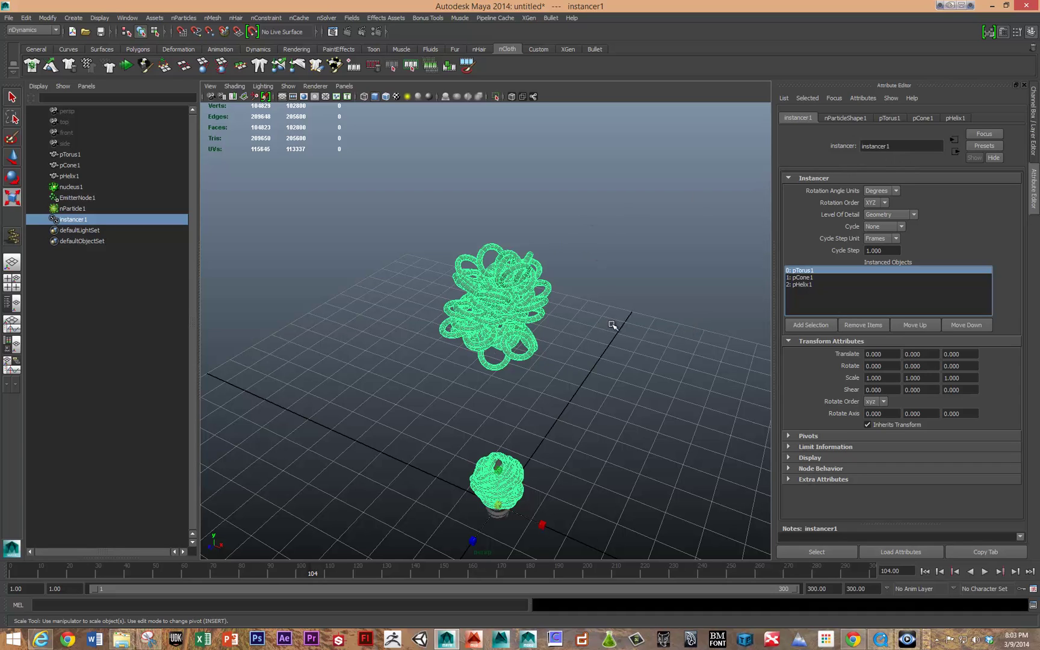
pyautogui.click(851, 118)
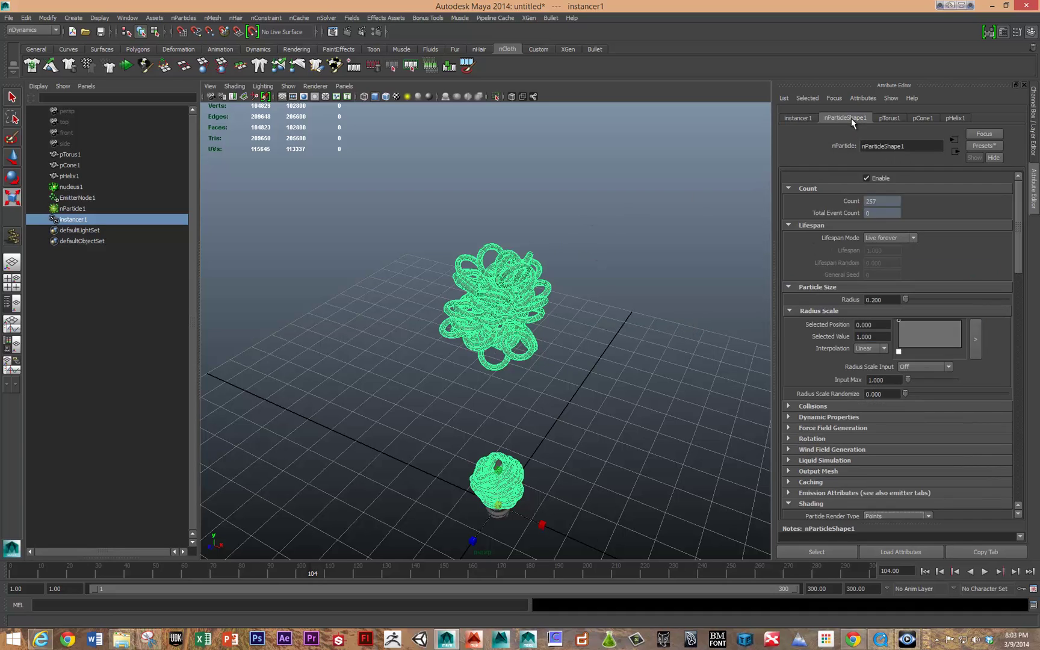
pyautogui.scroll(-6, 862, 401)
pyautogui.scroll(-10, 863, 402)
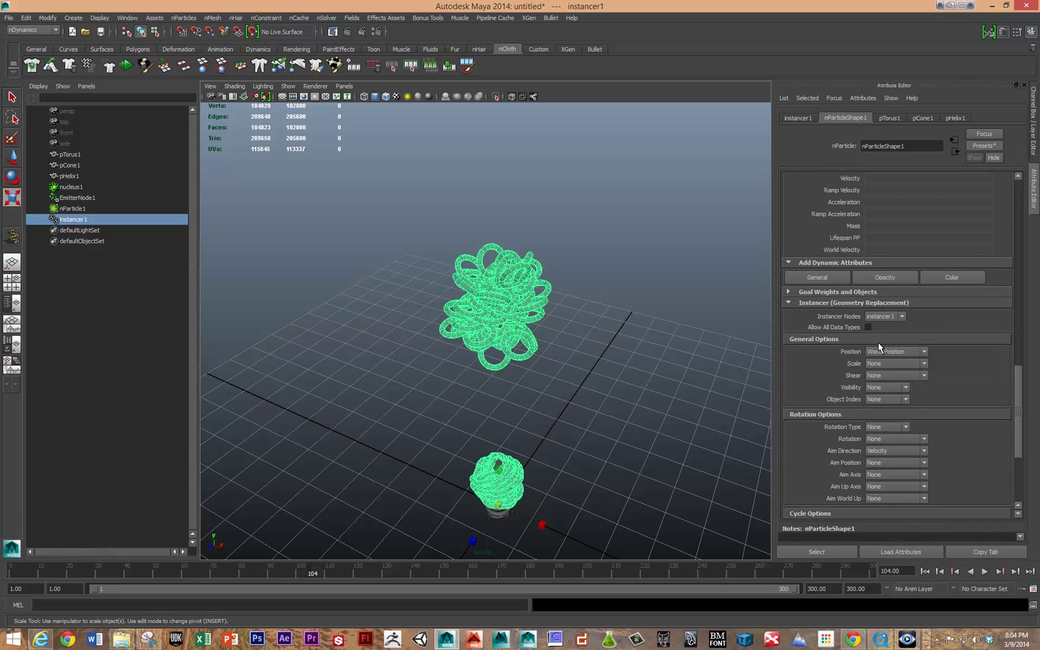
pyautogui.scroll(-4, 867, 339)
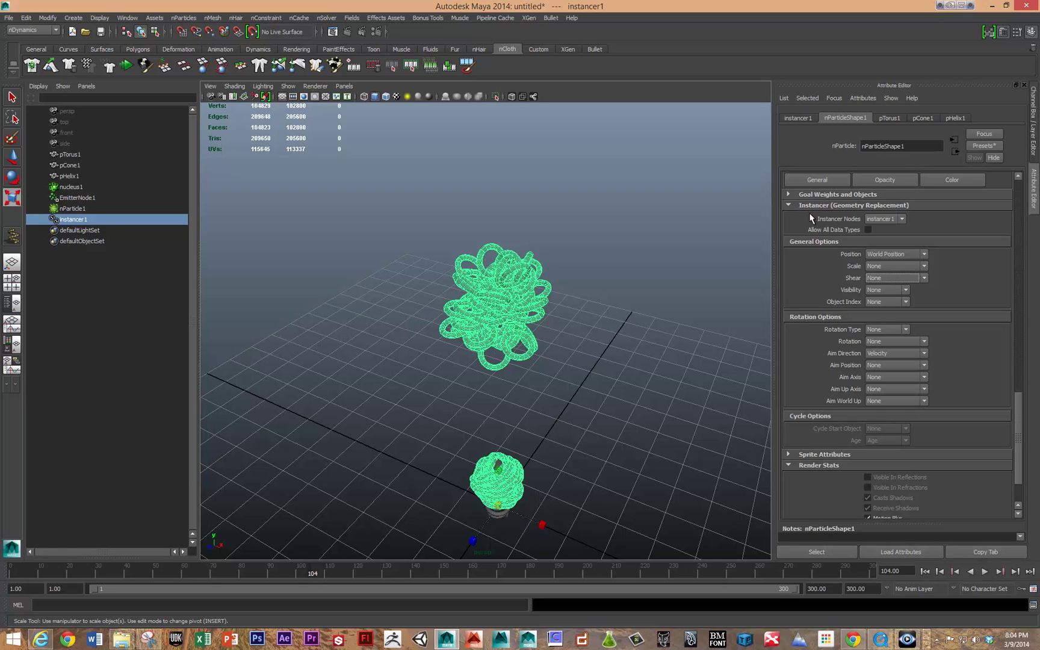
# Try Lifespan PP as the instancer's Object Index and play the simulation.
pyautogui.click(877, 301)
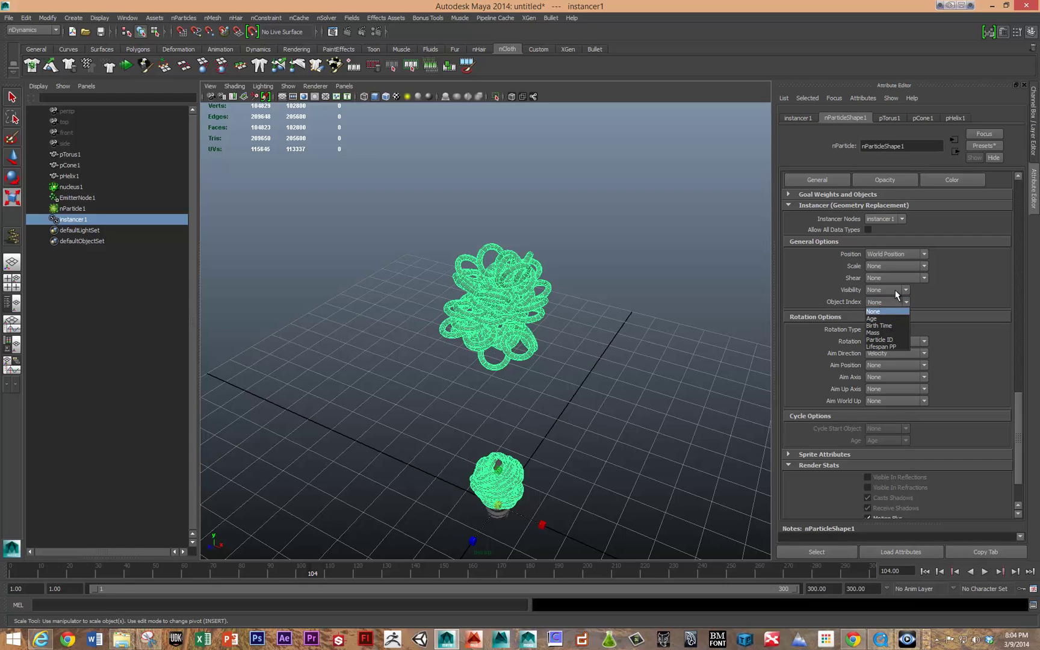
pyautogui.click(892, 347)
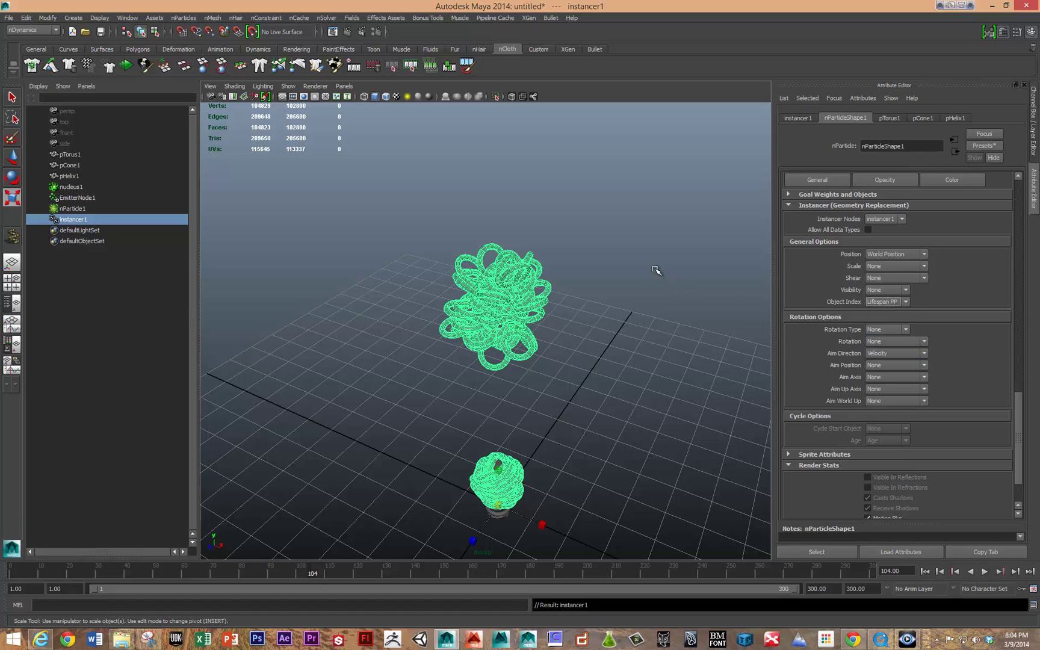
pyautogui.hotkey('alt', 'shift', 'v')
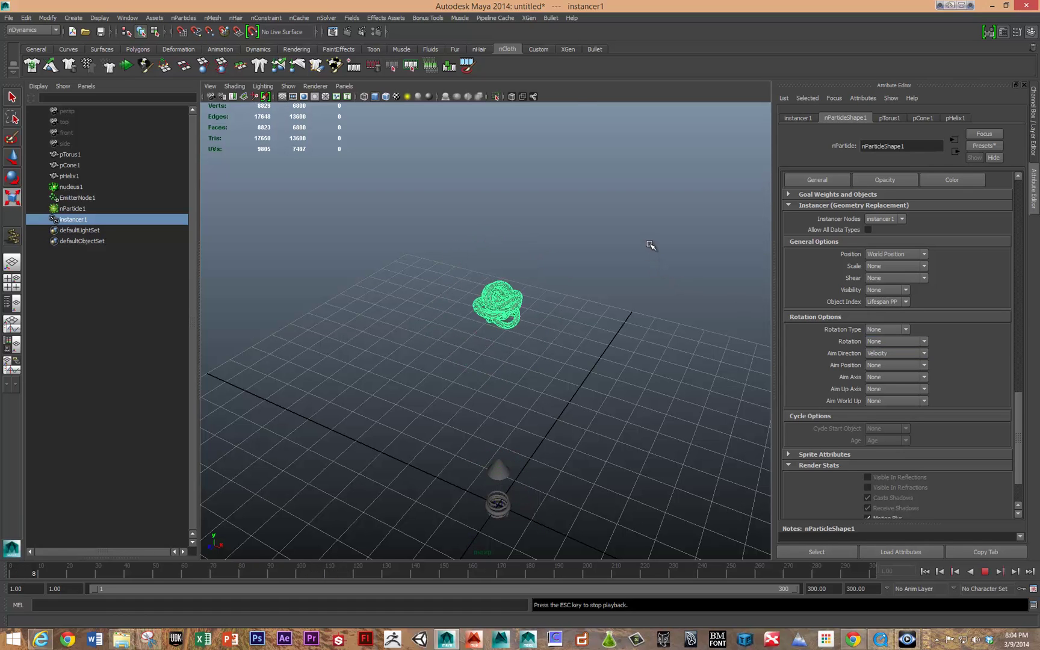
# Set the instancer's Object Index to Age and replay the simulation to check the instances.
pyautogui.click(886, 301)
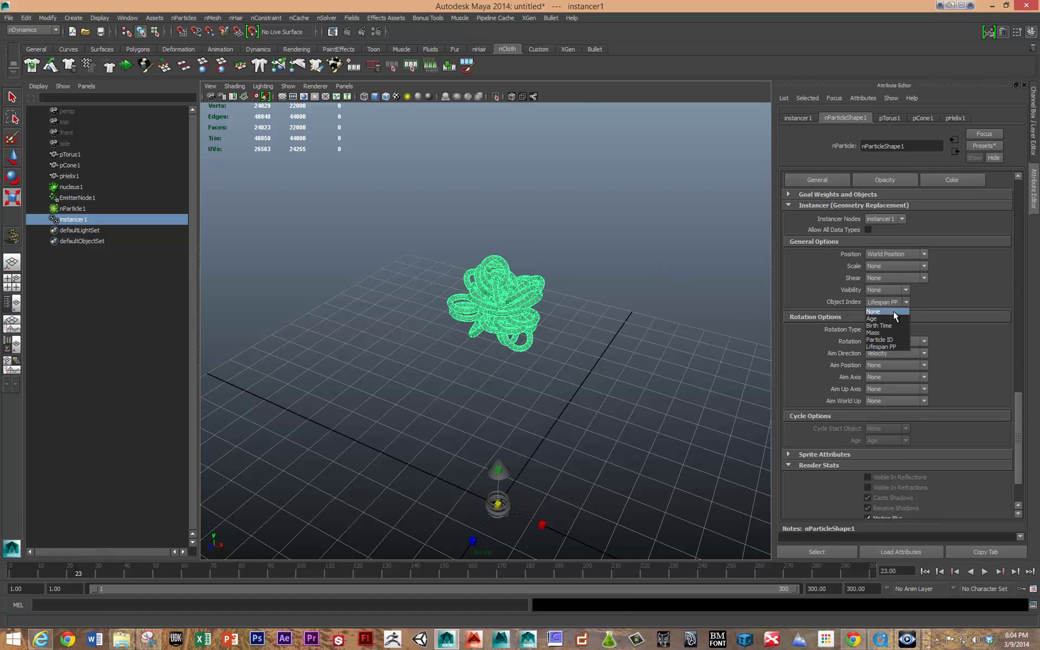
pyautogui.click(893, 315)
pyautogui.hotkey('alt', 'v')
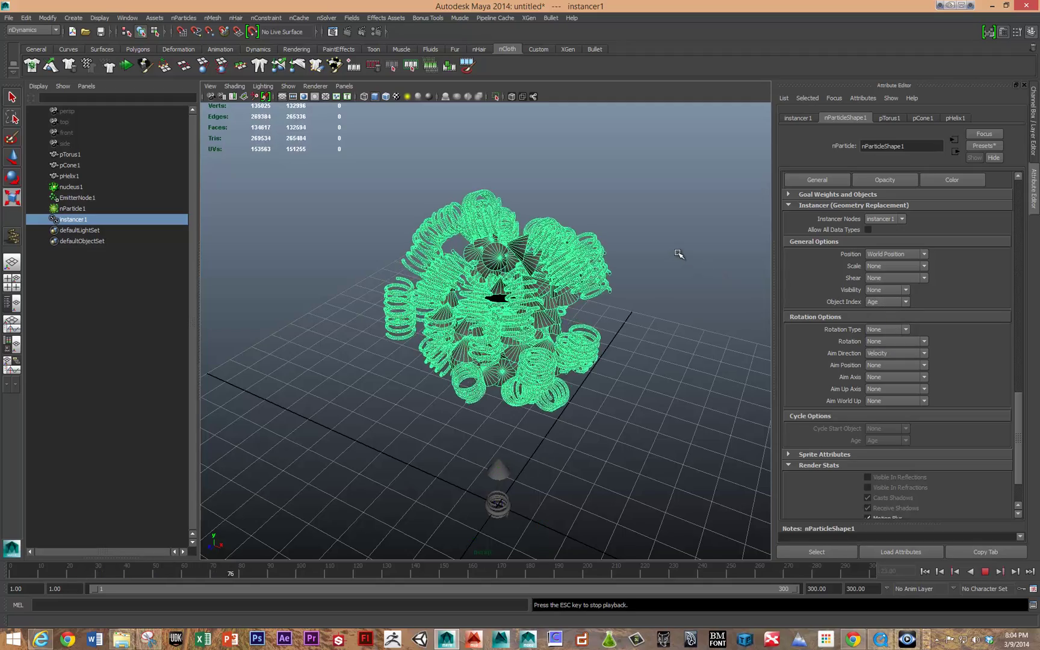
pyautogui.hotkey('alt', 'shift', 'v')
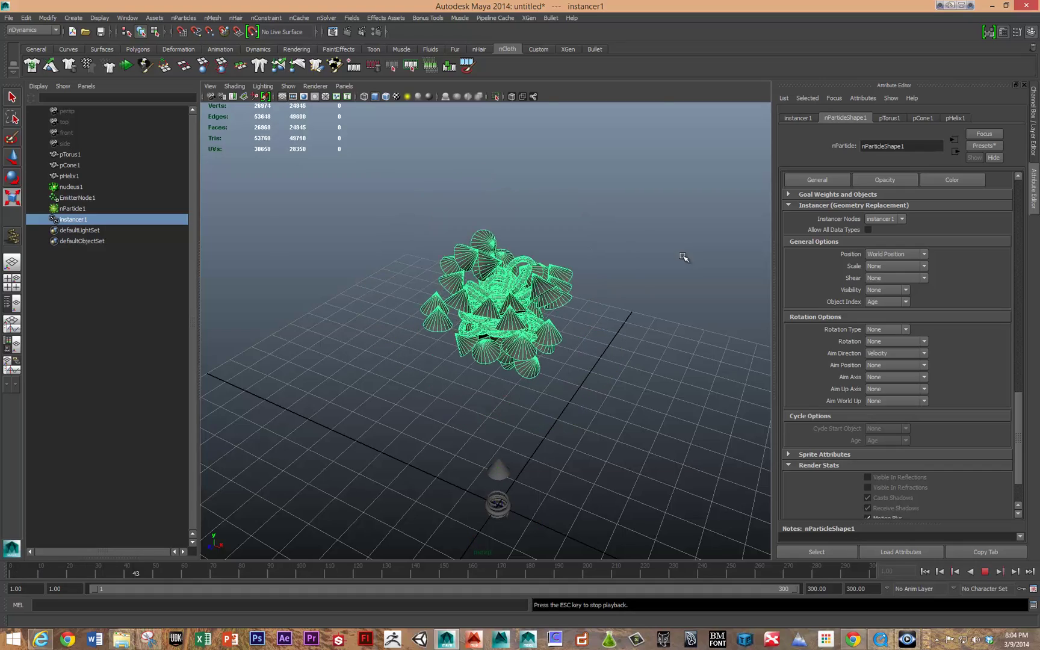
pyautogui.press('Escape')
pyautogui.press('r')
pyautogui.moveTo(642, 390)
pyautogui.keyDown('alt'); pyautogui.mouseDown()
pyautogui.moveTo(631, 366)
pyautogui.moveTo(630, 379)
pyautogui.mouseUp(); pyautogui.keyUp('alt')
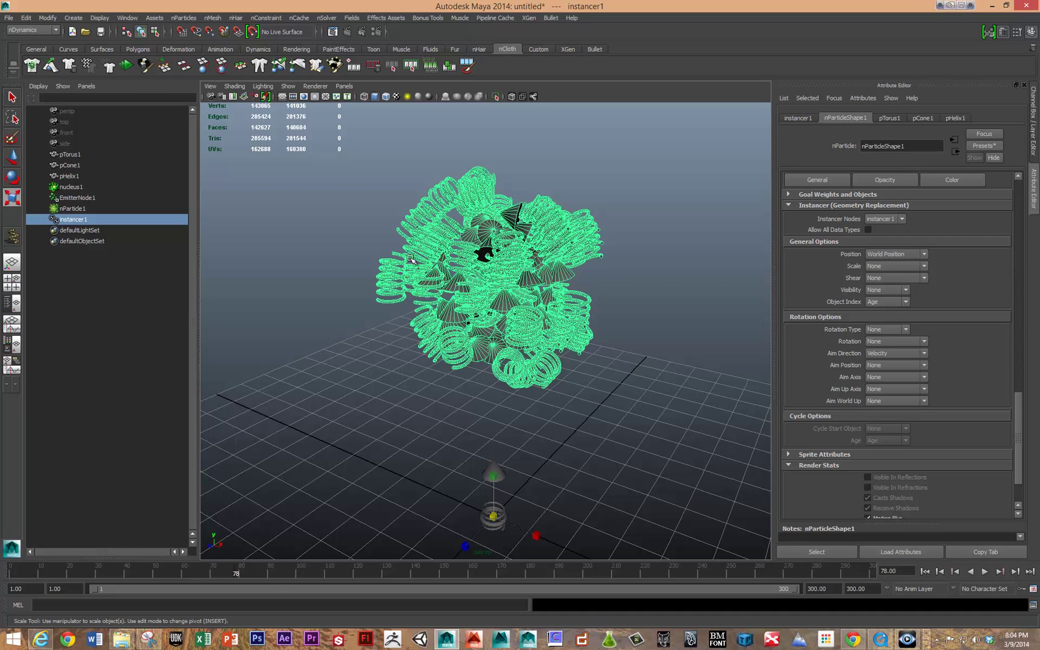
# Reset the instancer's Object Index to None and add the parentId particle attribute to nParticleShape1.
pyautogui.click(898, 301)
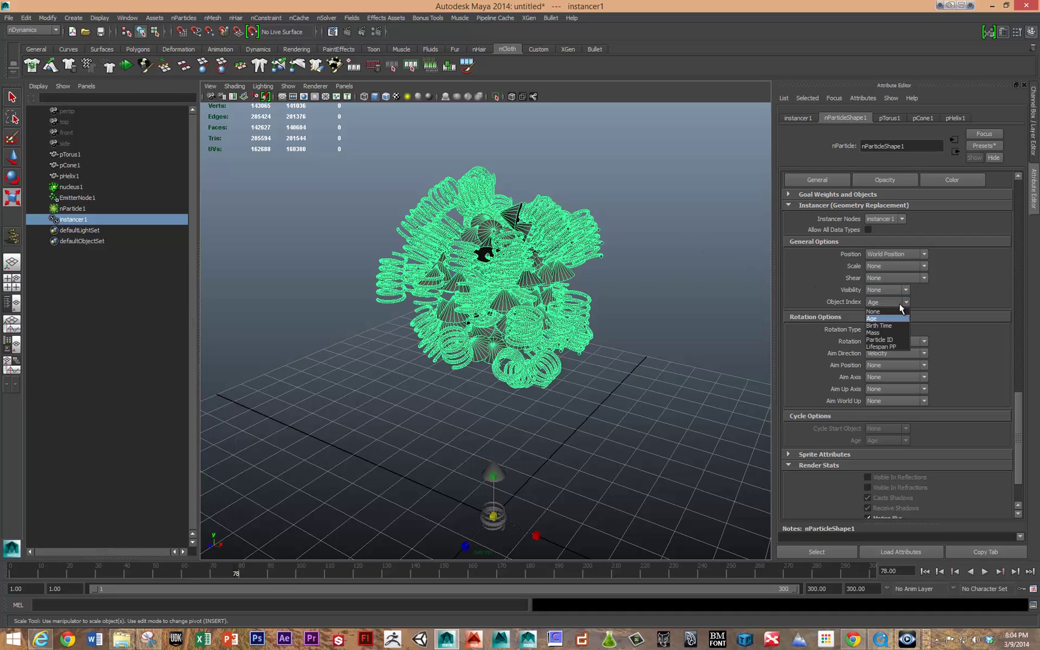
pyautogui.click(882, 309)
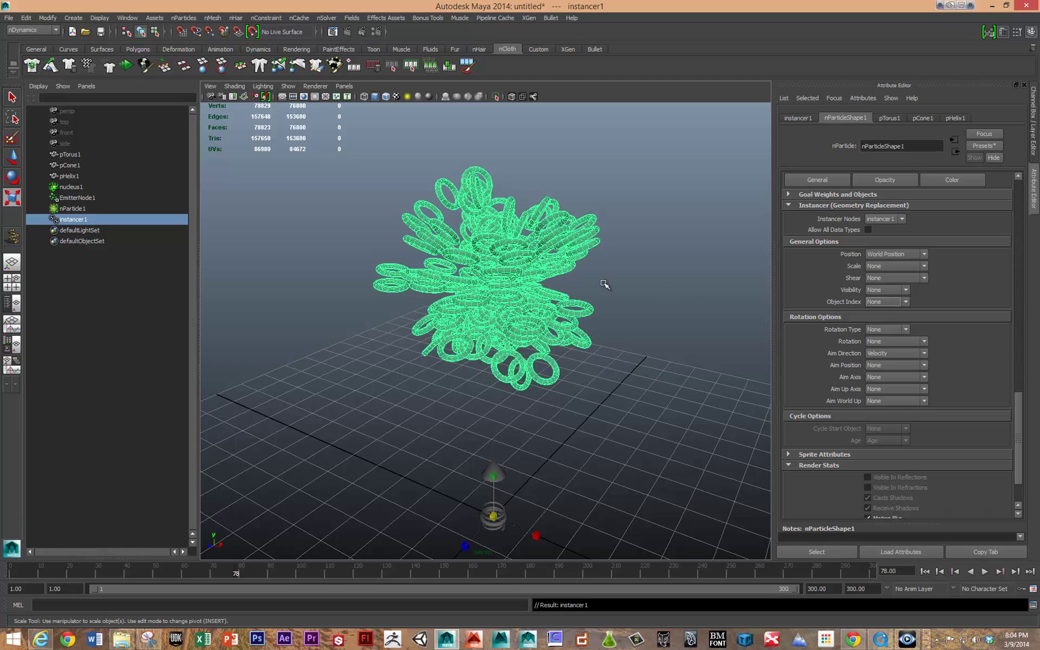
pyautogui.scroll(-3, 850, 434)
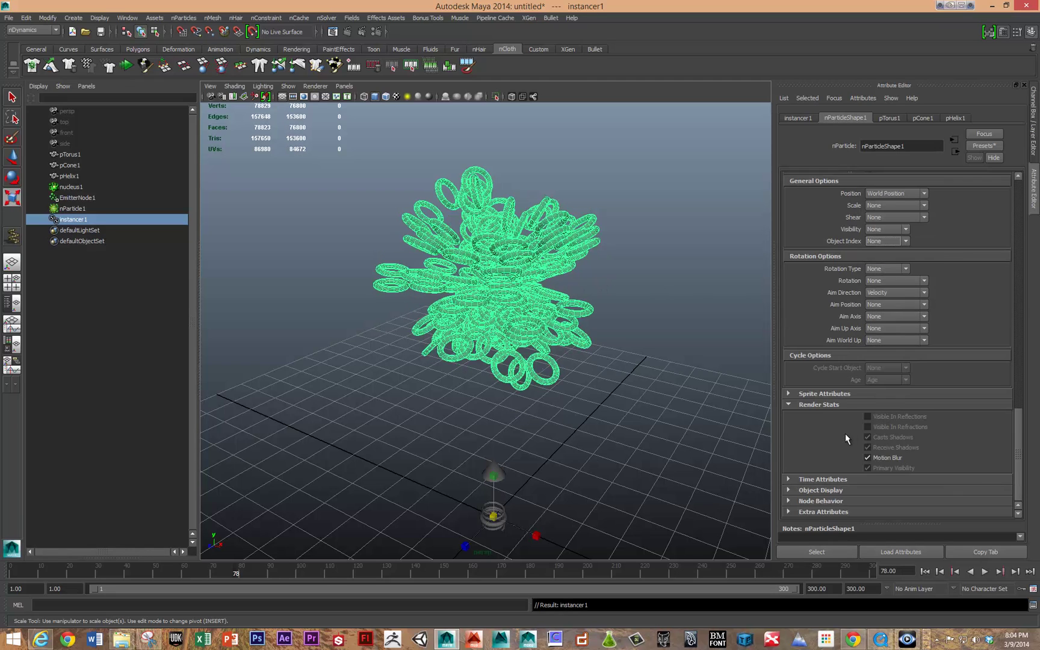
pyautogui.scroll(10, 852, 435)
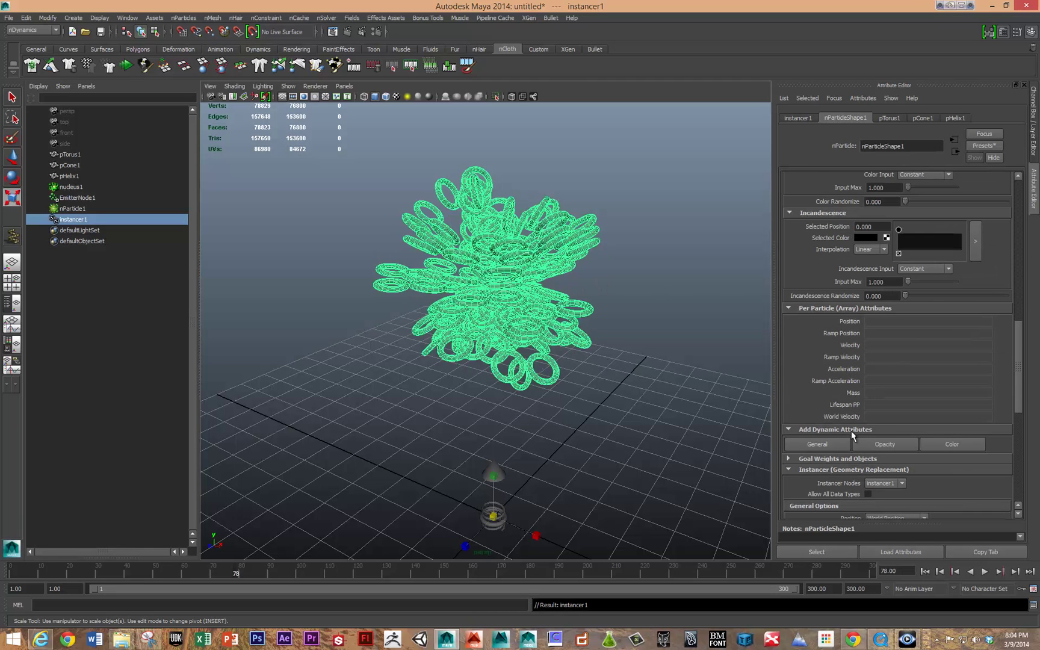
pyautogui.click(808, 445)
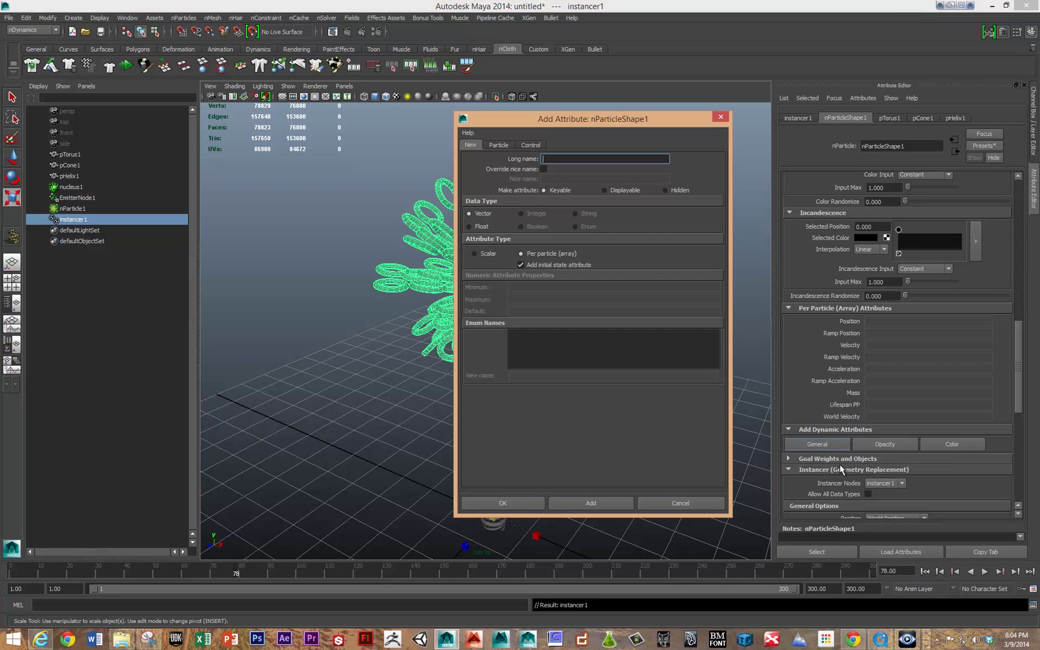
pyautogui.click(498, 146)
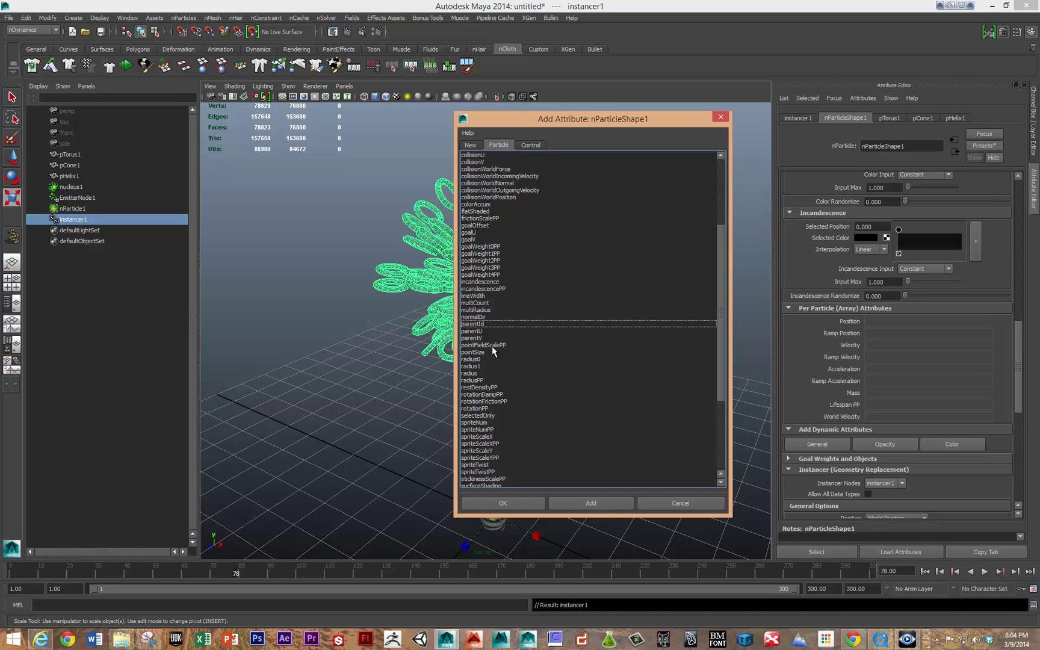
pyautogui.click(480, 325)
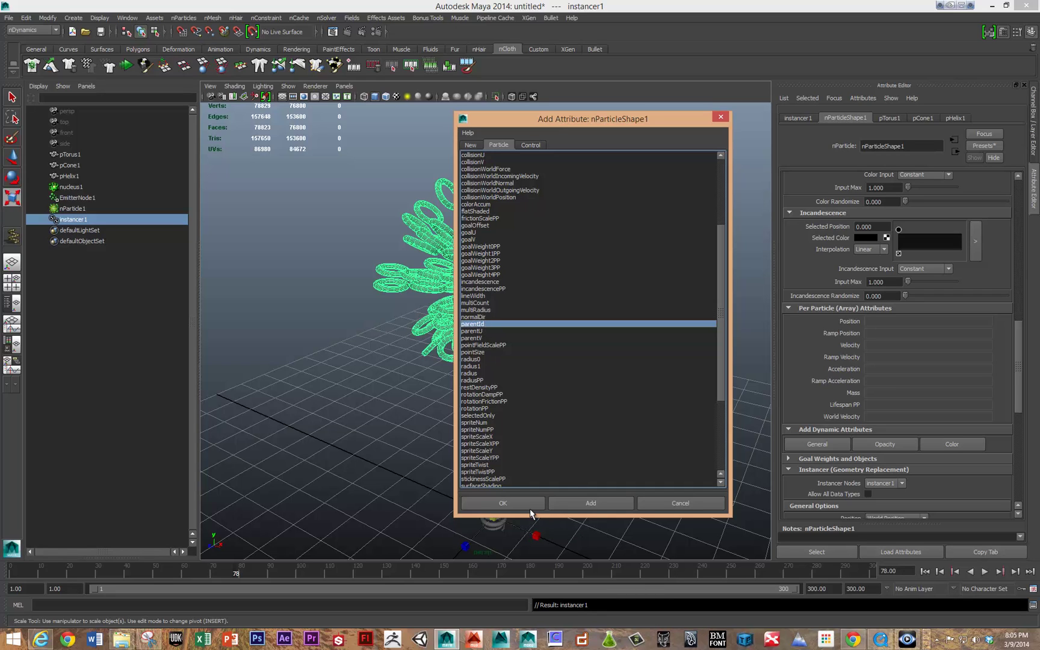
pyautogui.click(589, 505)
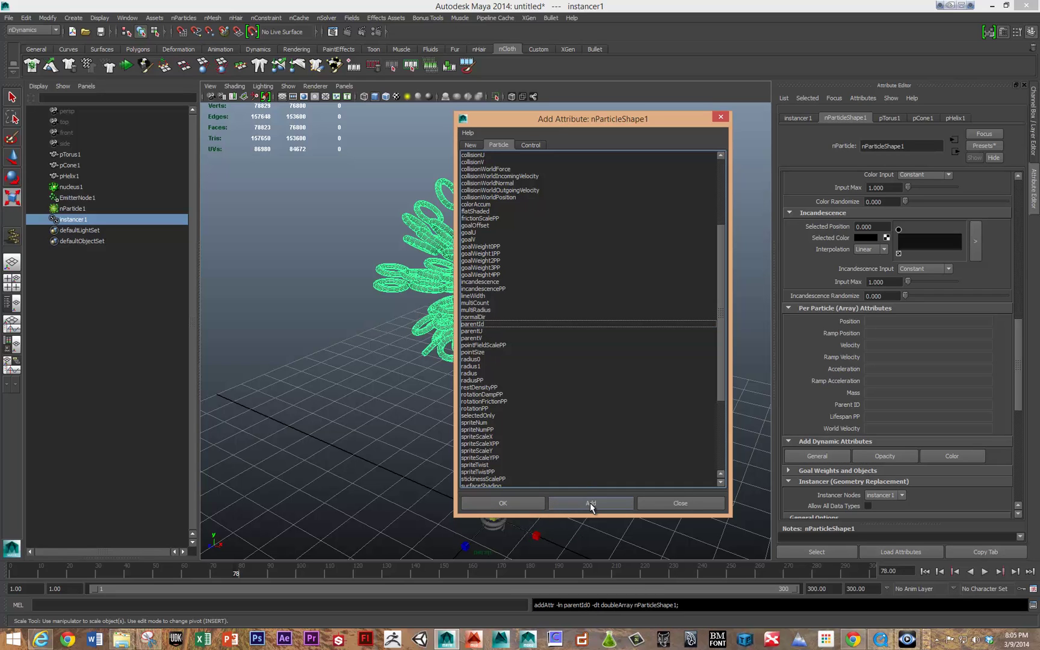
pyautogui.click(679, 503)
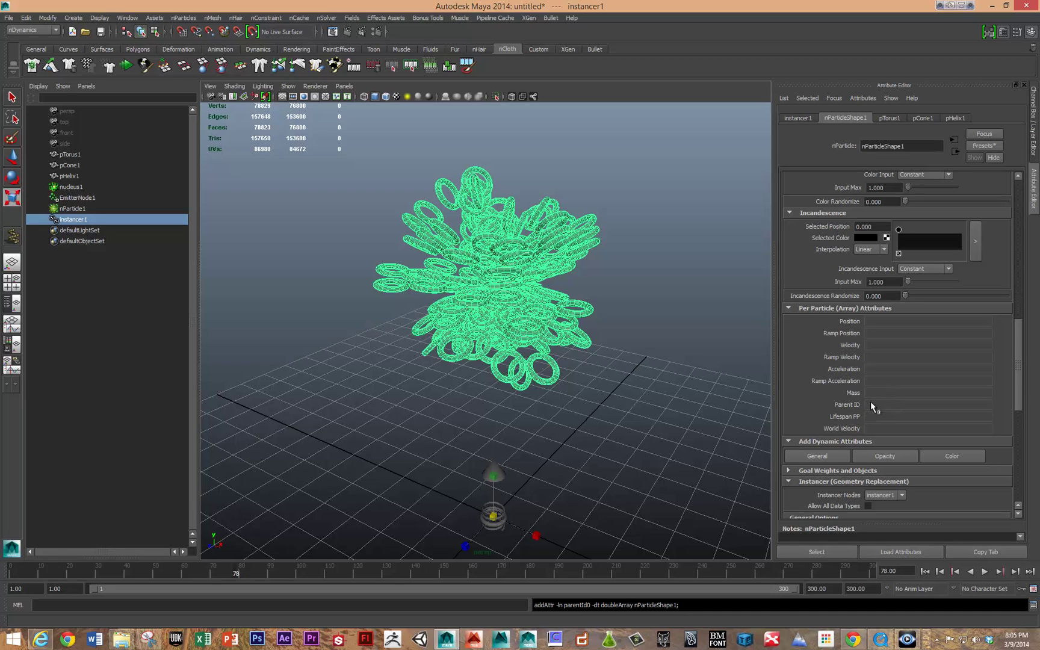
# Create the creation expression nParticleShape1.parentId=rand(0,3); for the Parent ID attribute.
pyautogui.rightClick(870, 401)
pyautogui.click(893, 409)
pyautogui.moveTo(542, 366); pyautogui.dragTo(349, 366)
pyautogui.hotkey('ctrl', 'c')
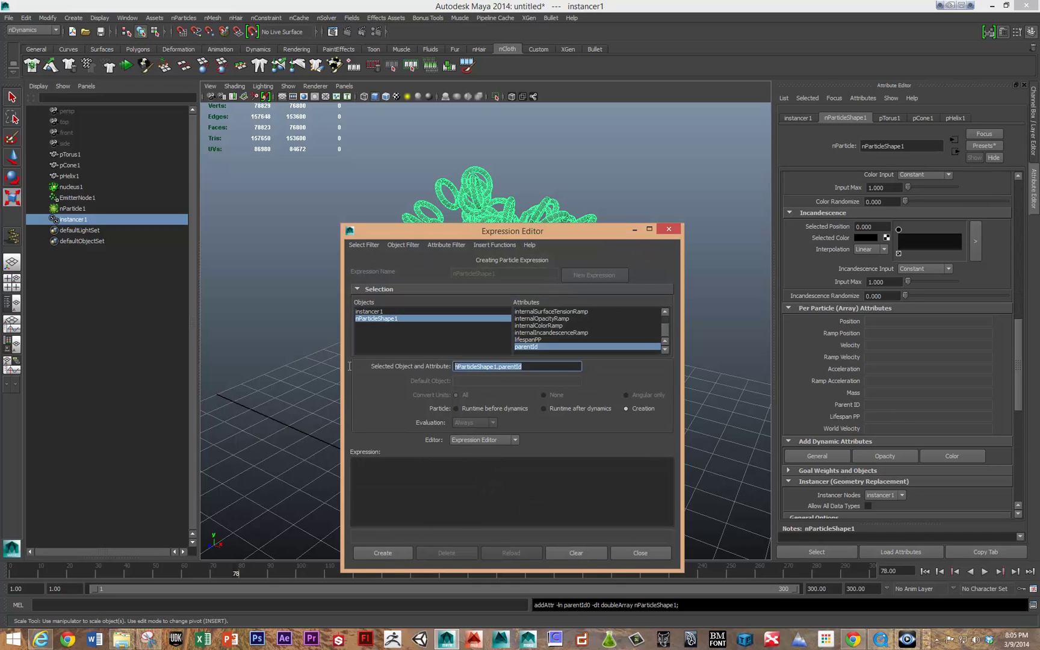
pyautogui.click(499, 493)
pyautogui.hotkey('ctrl', 'v')
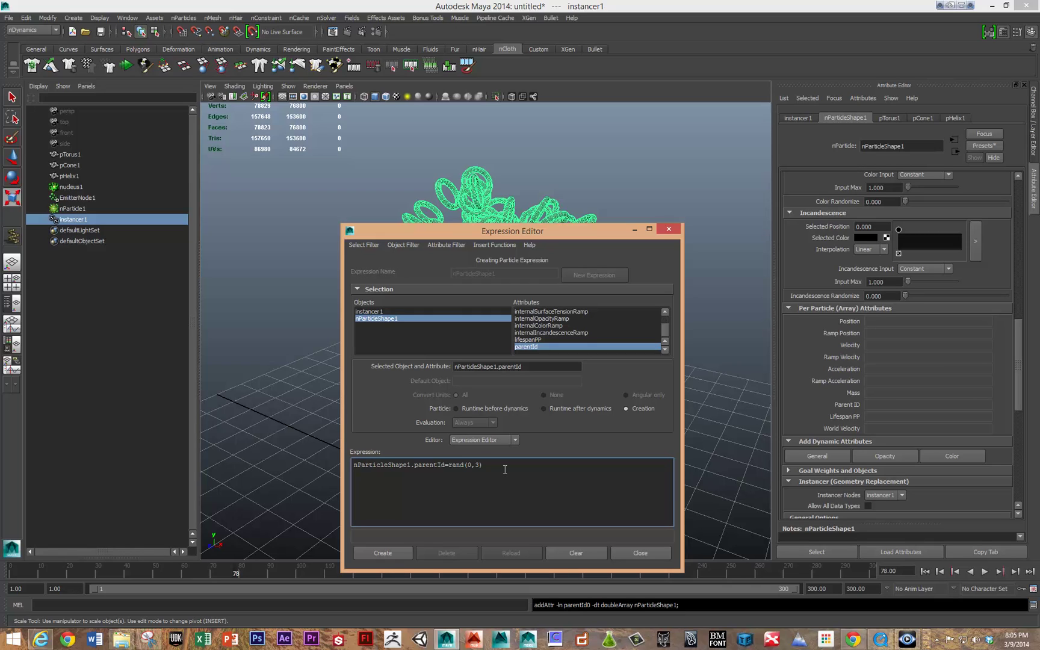
pyautogui.click(392, 551)
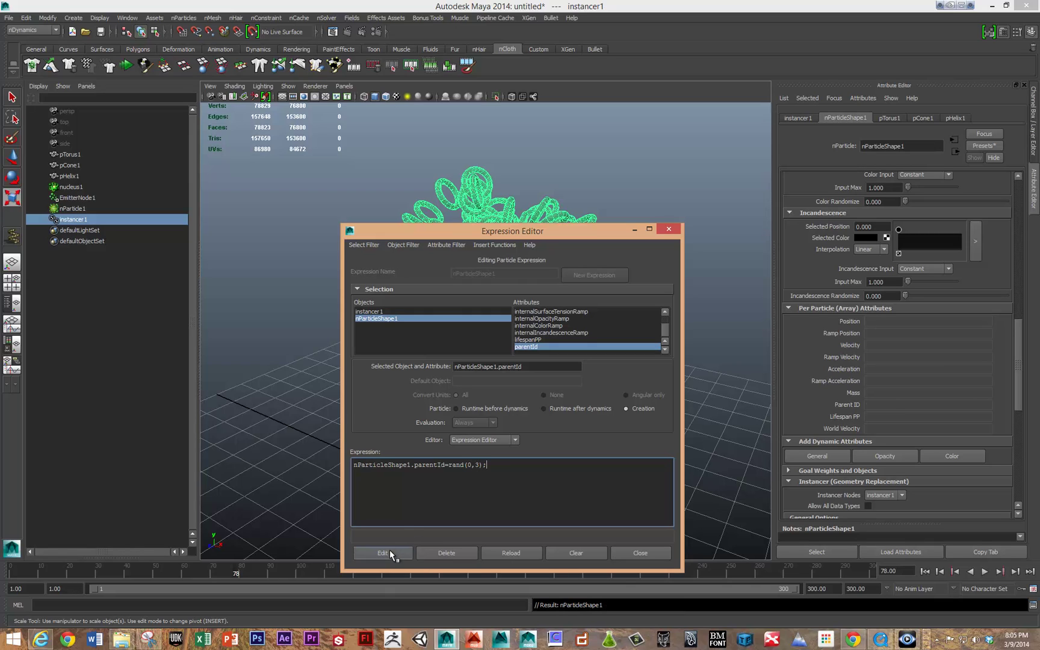
pyautogui.click(640, 552)
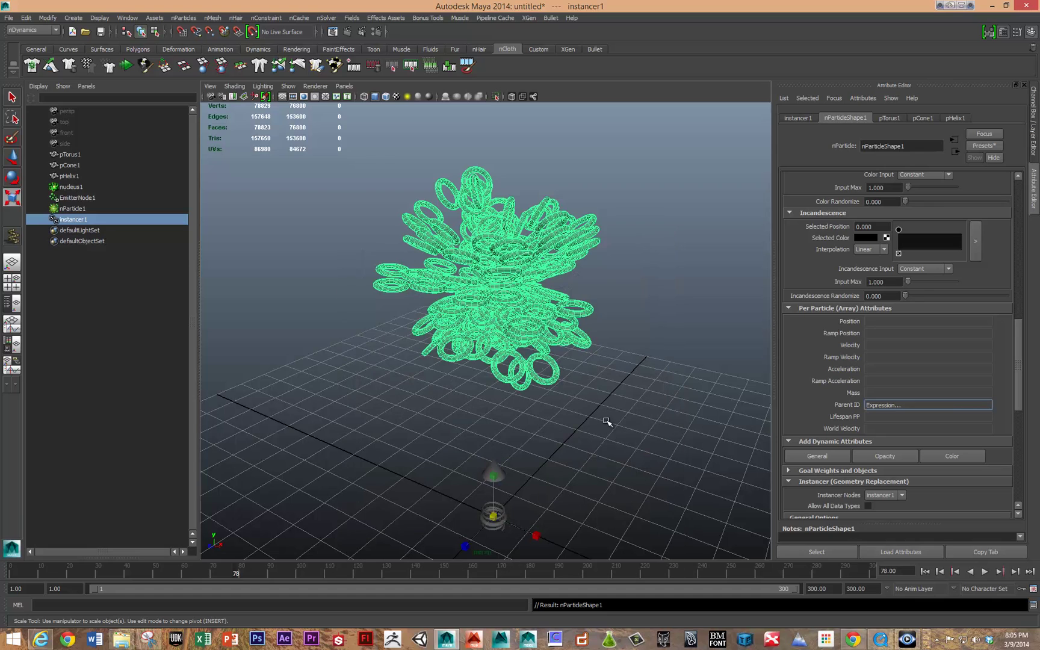
# Rewind and play the simulation to check the instances with the Parent ID expression in place.
pyautogui.hotkey('shift', 'alt', 'v')
pyautogui.hotkey('alt', 'v')
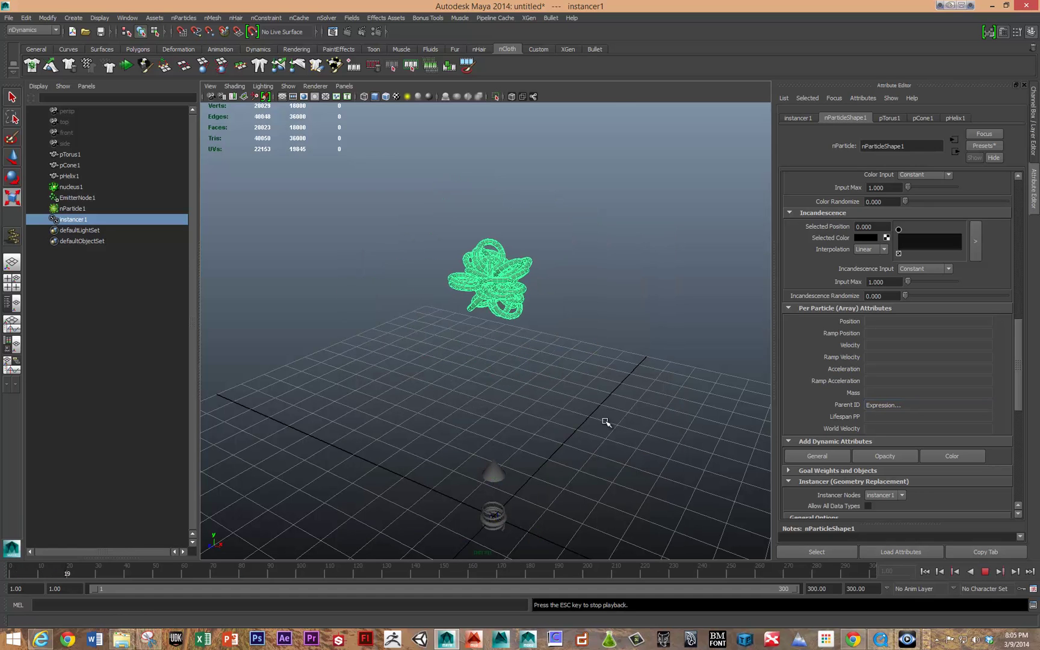
pyautogui.press('Escape')
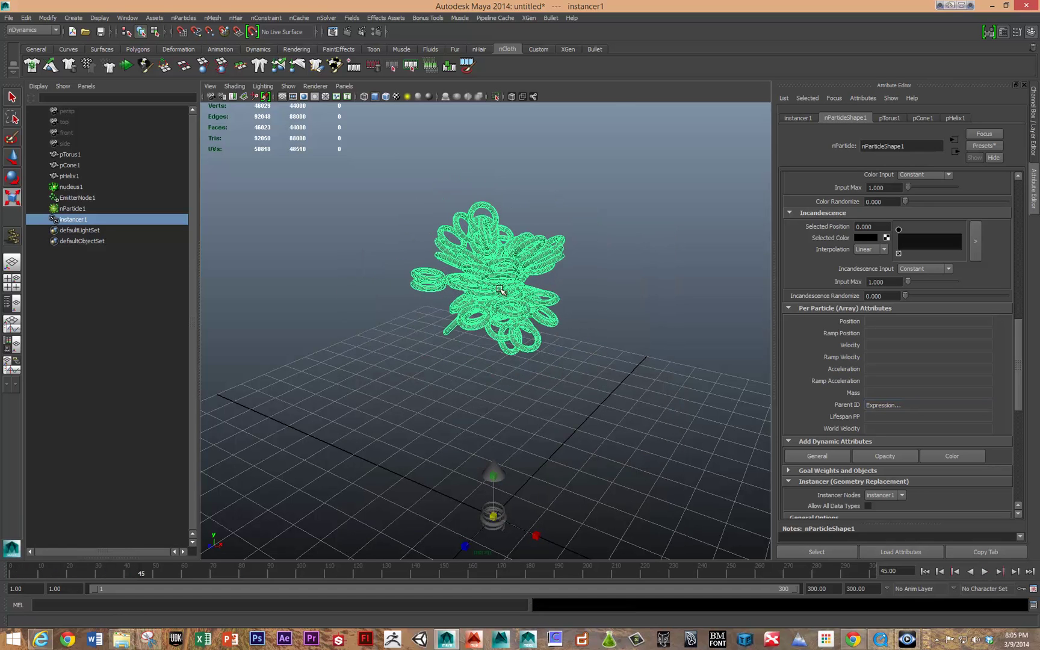
# Set the Object Index of instancer1 to parentId.
pyautogui.scroll(-7, 849, 370)
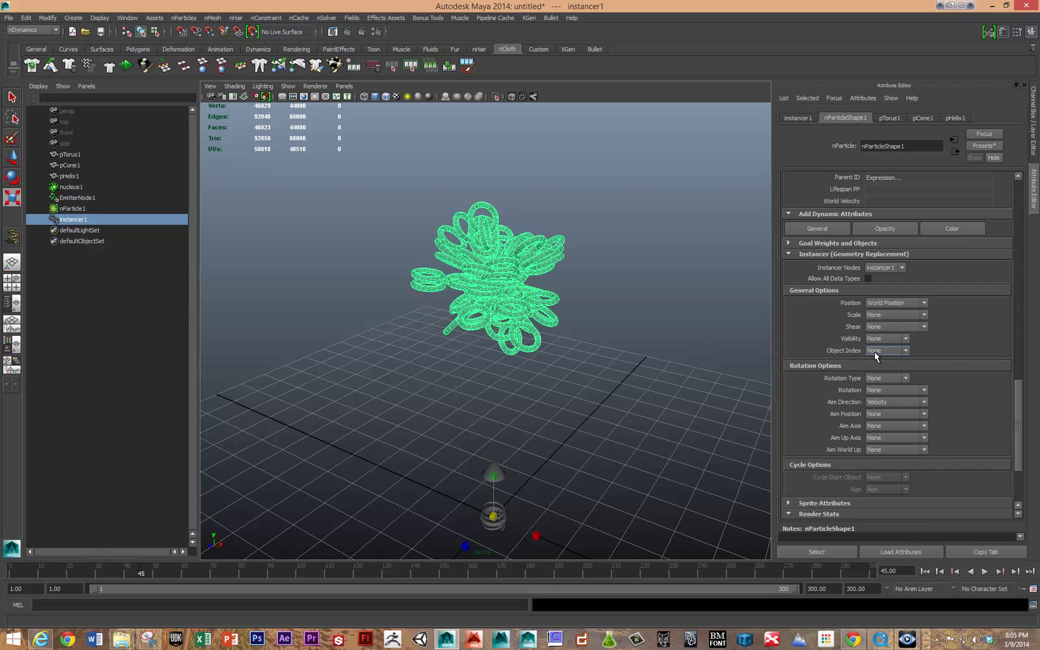
pyautogui.click(874, 352)
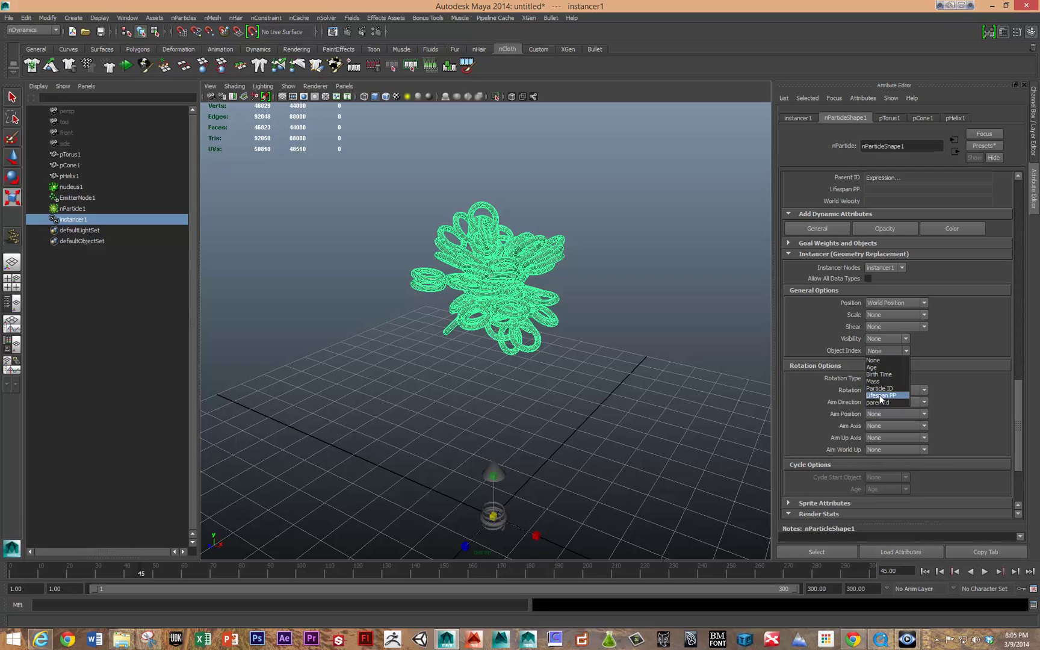
pyautogui.click(877, 402)
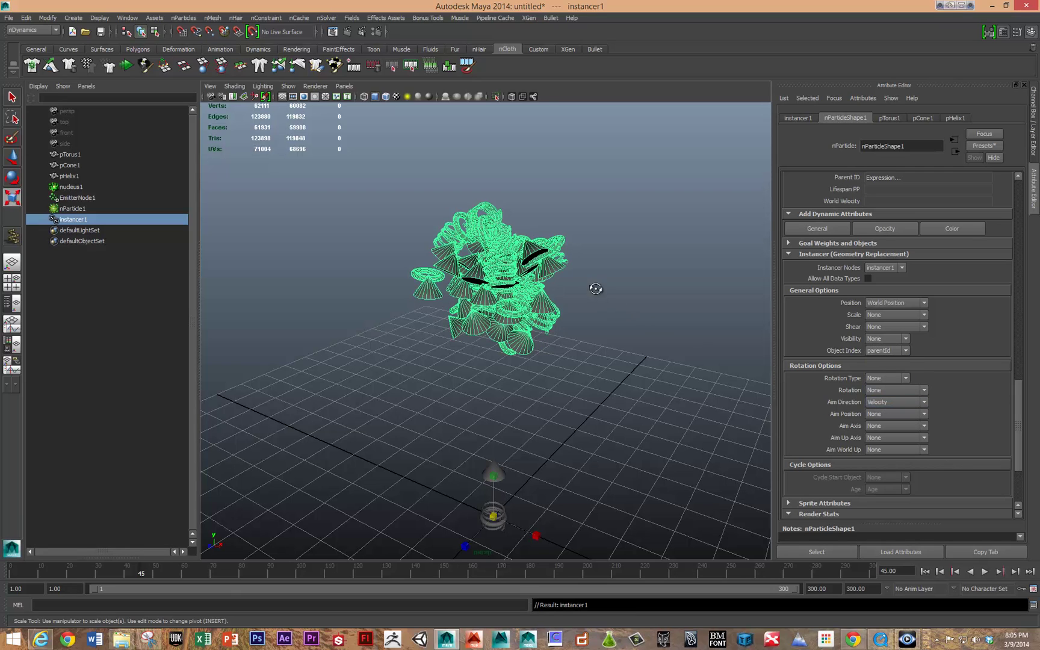
# Play the simulation and view the instanced objects from several angles, with instancer1 deselected, then replay it.
pyautogui.hotkey('alt', 'v')
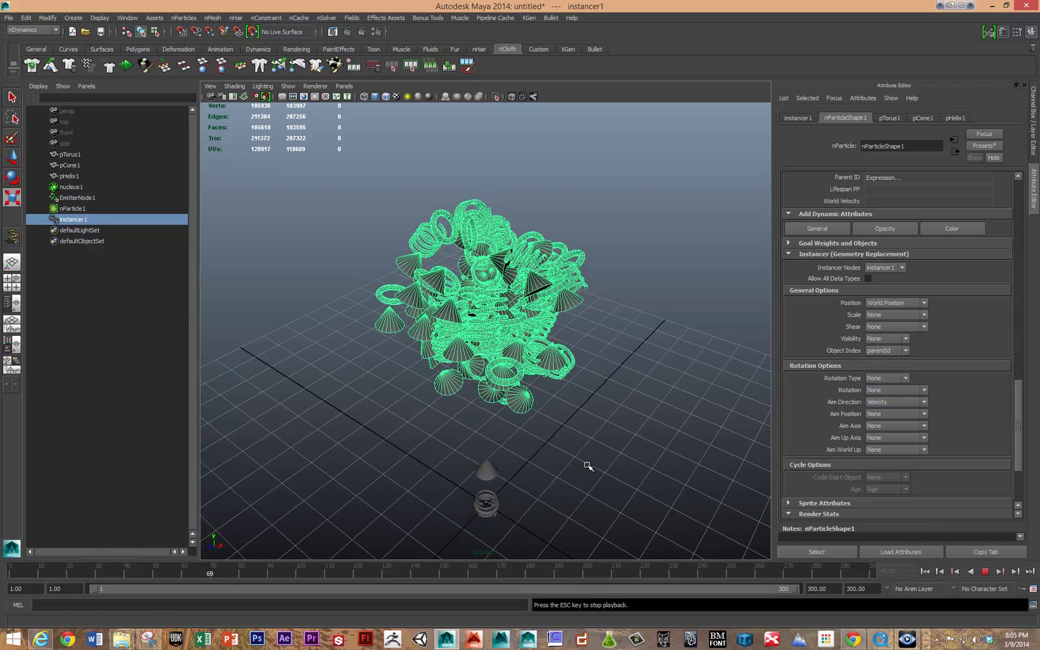
pyautogui.keyDown('alt'); pyautogui.moveTo(588, 463); pyautogui.dragTo(606, 411); pyautogui.keyUp('alt')
pyautogui.click(620, 409)
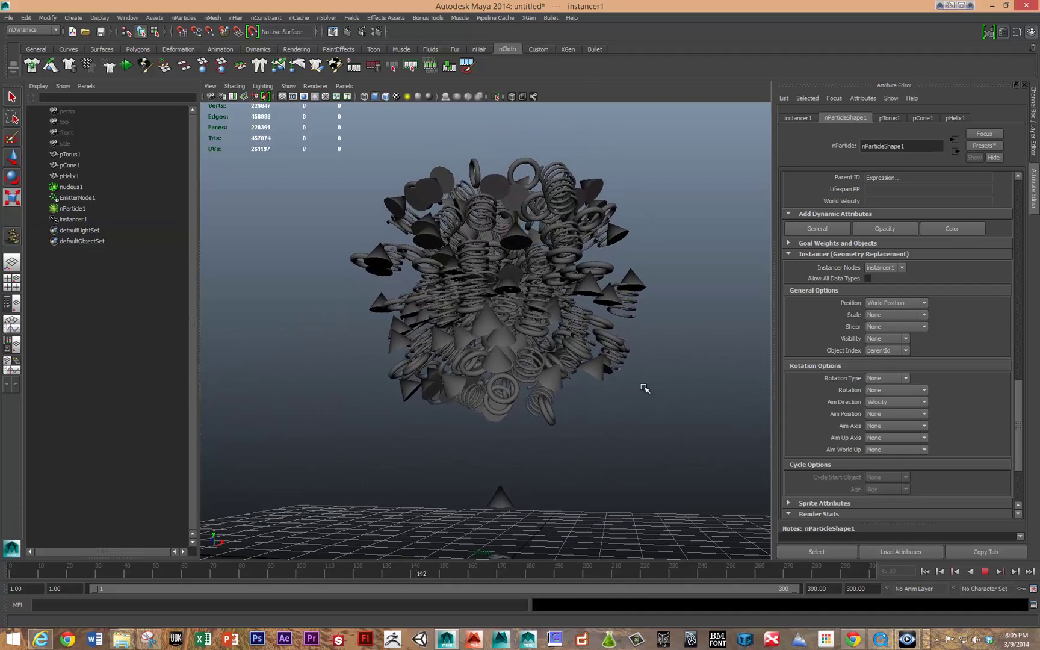
pyautogui.keyDown('alt'); pyautogui.moveTo(654, 379); pyautogui.dragTo(634, 390); pyautogui.keyUp('alt')
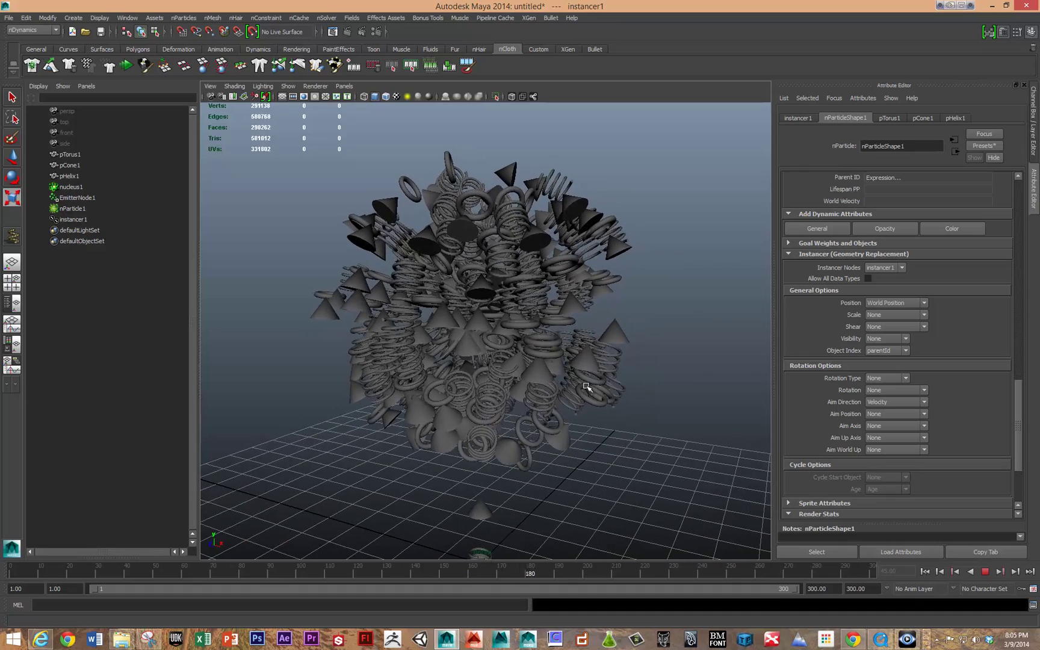
pyautogui.press('Escape')
pyautogui.click(631, 402)
pyautogui.hotkey('alt', 'v')
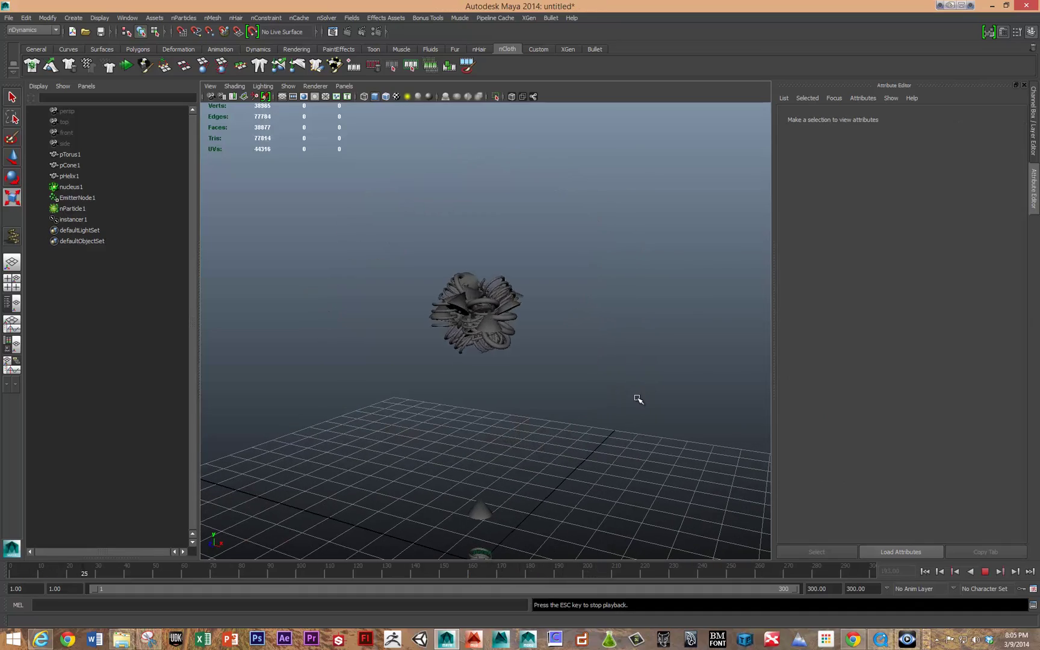
pyautogui.press('Escape')
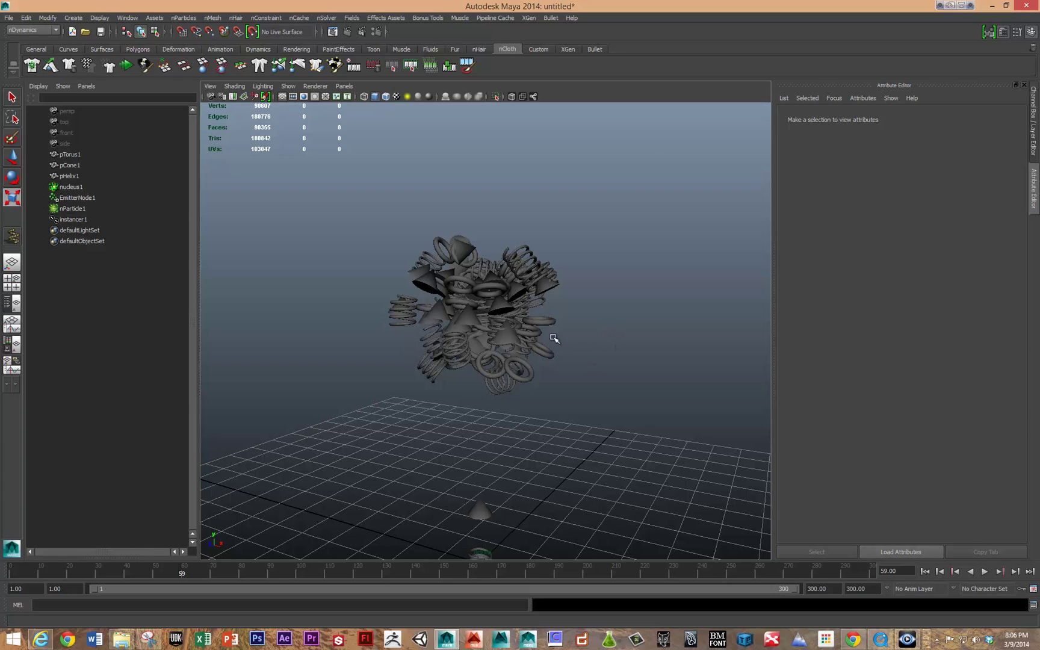
# Select nParticle1 in the viewport and add a keyable per-particle vector attribute named customScale to its shape.
pyautogui.moveTo(524, 310); pyautogui.dragTo(605, 360)
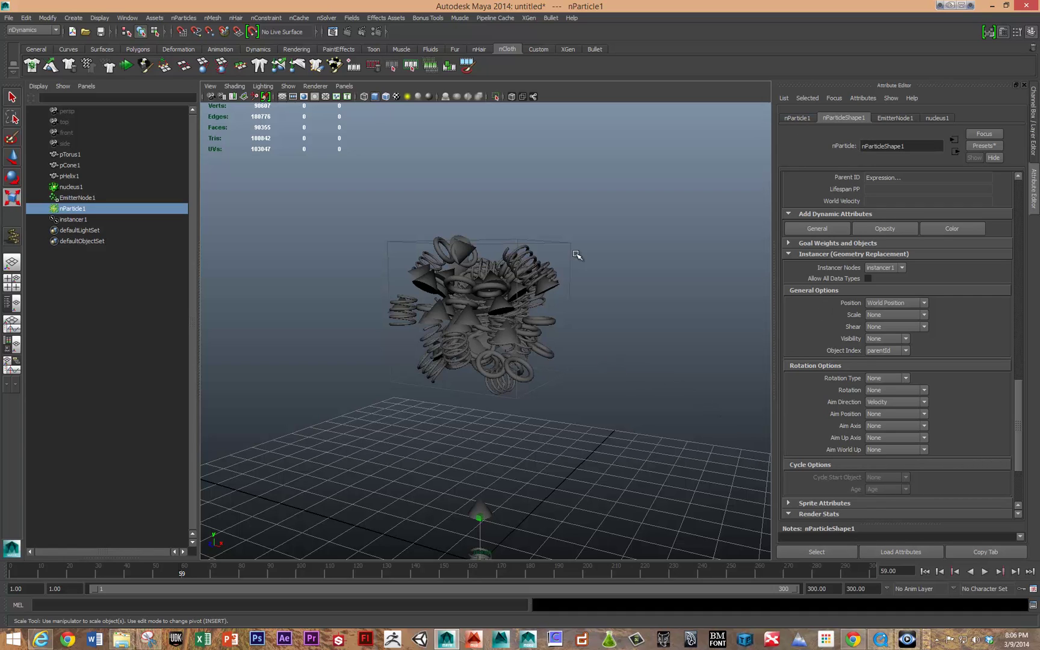
pyautogui.scroll(-5, 793, 410)
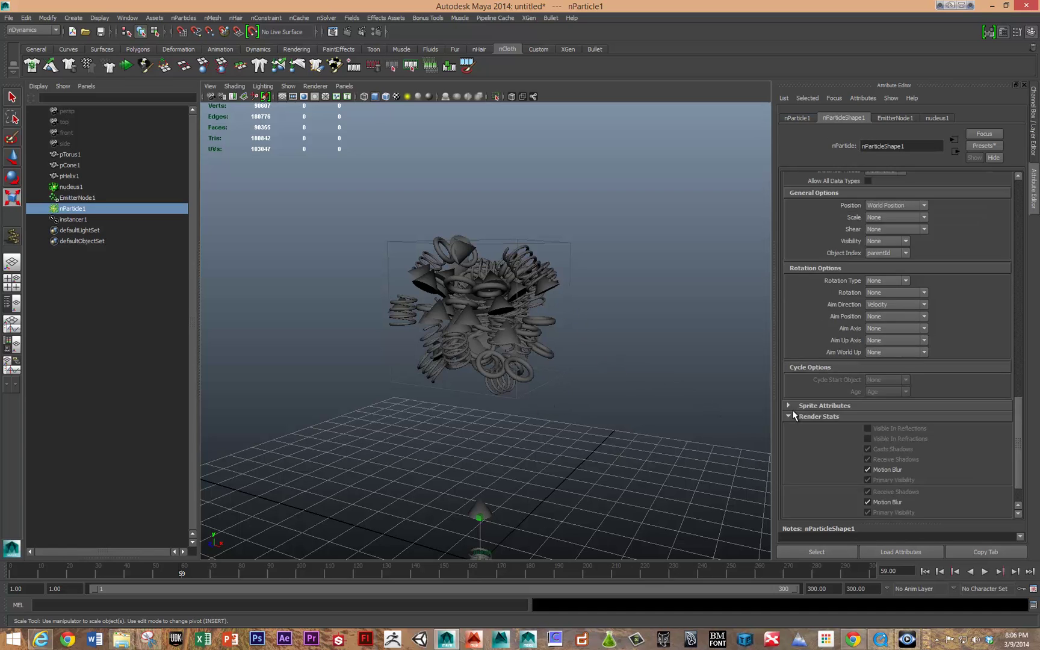
pyautogui.scroll(8, 797, 406)
pyautogui.scroll(4, 799, 403)
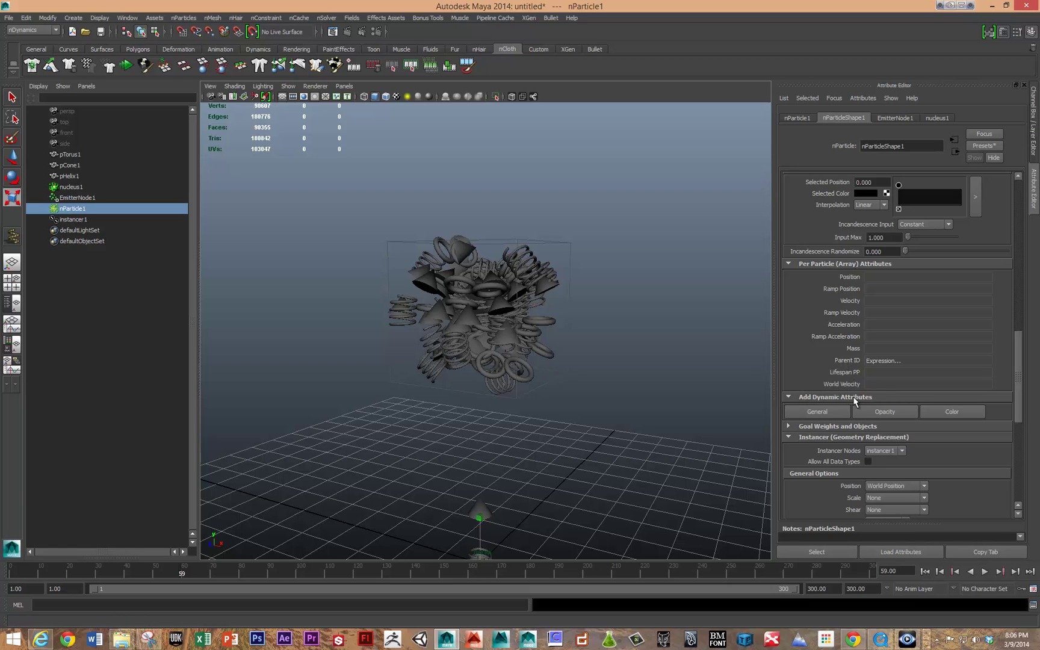
pyautogui.click(840, 409)
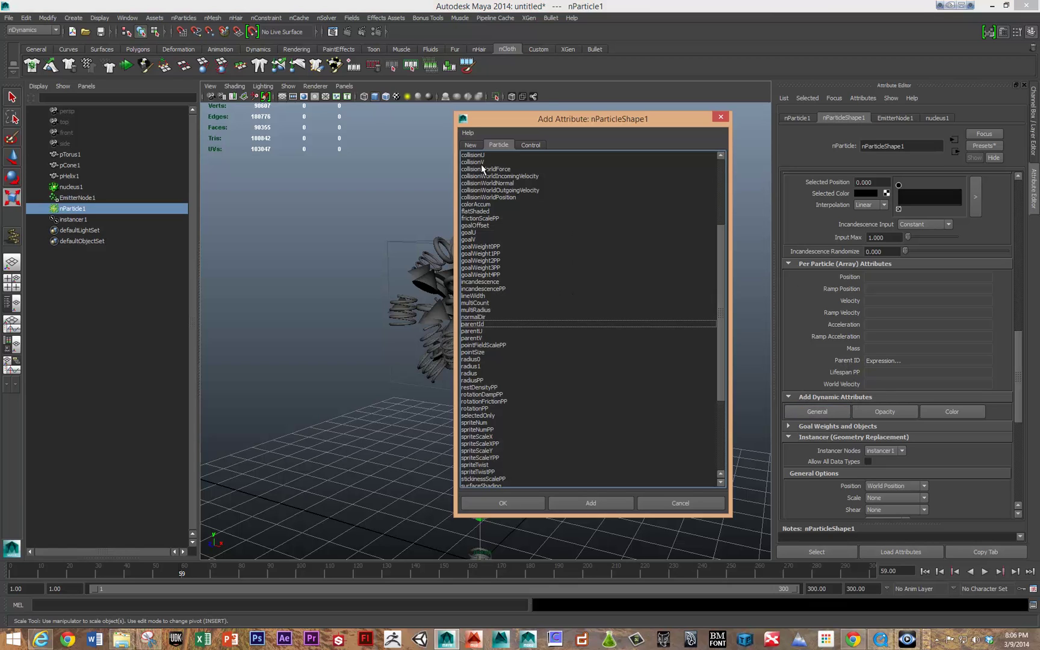
pyautogui.click(470, 146)
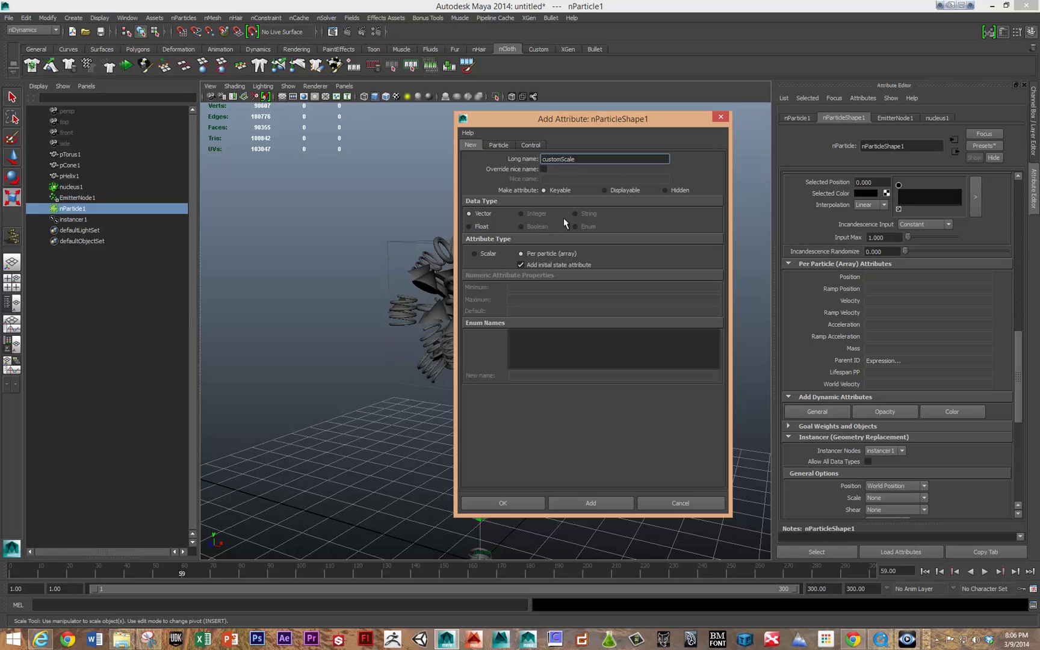
pyautogui.click(599, 503)
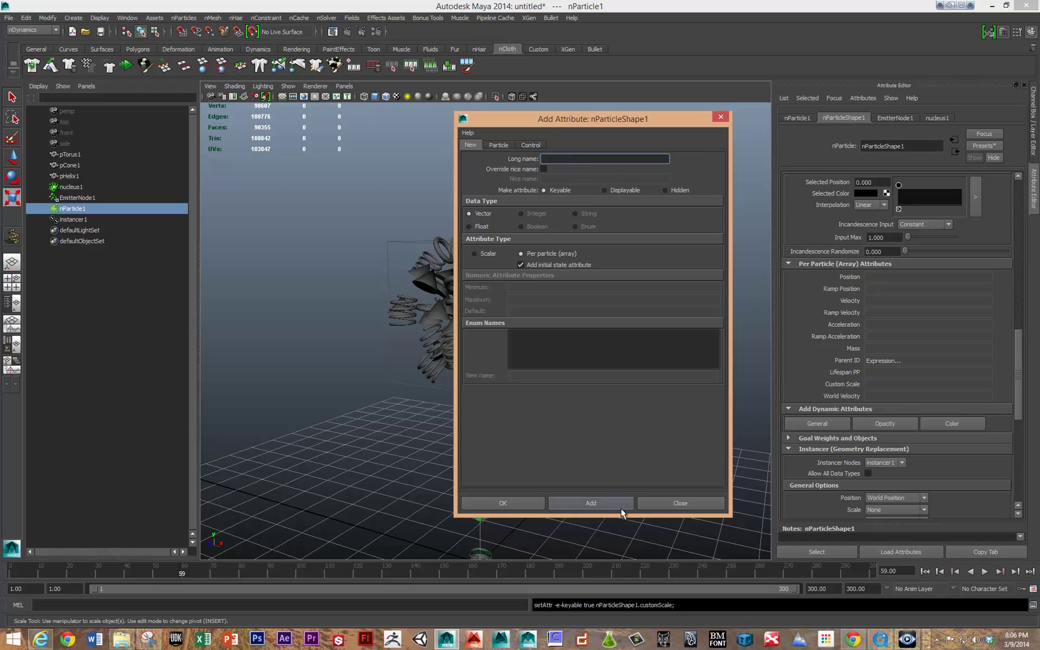
pyautogui.click(669, 504)
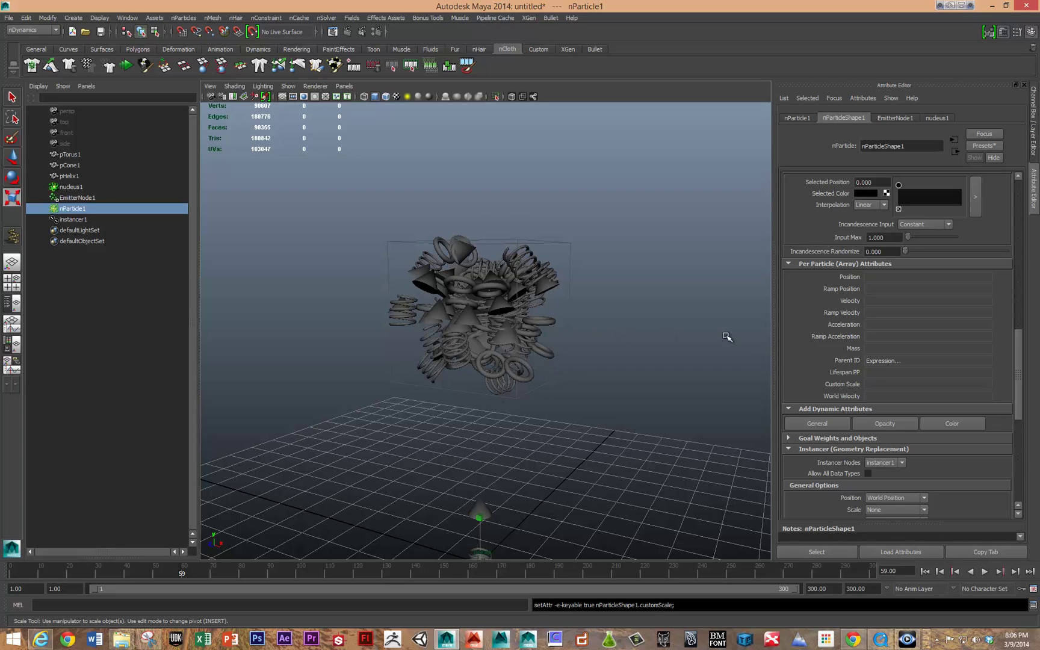
# Add the line nParticleShape1.customScale=rand(.5,3) to the particle creation expression and replay the simulation.
pyautogui.rightClick(873, 386)
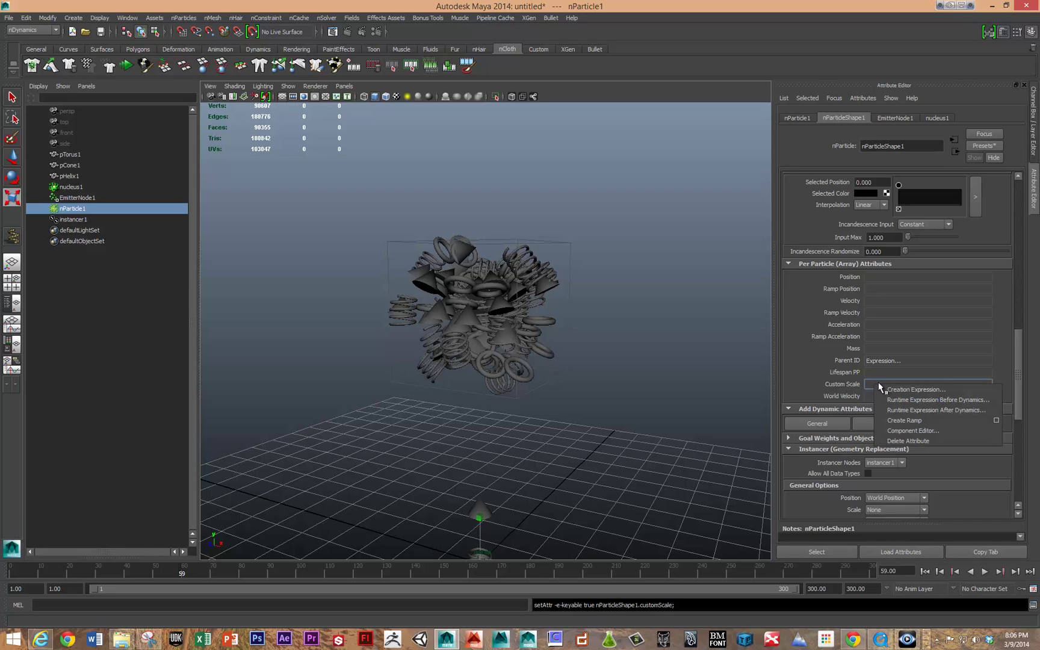
pyautogui.click(912, 389)
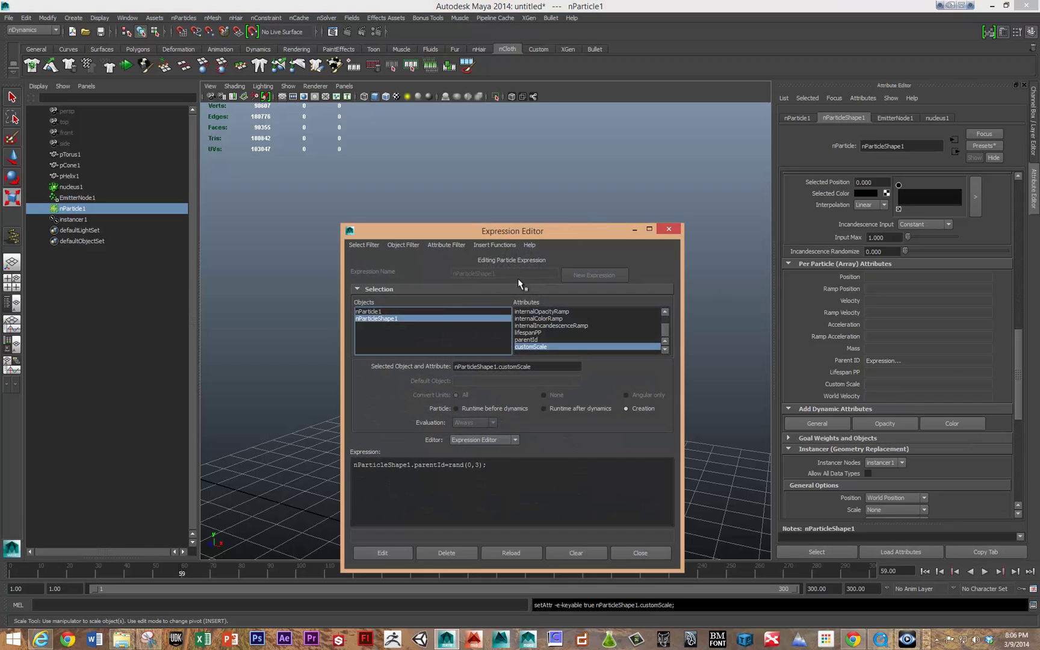
pyautogui.click(505, 480)
pyautogui.press('Return')
pyautogui.write('nParticleShape1.customScale')
pyautogui.write('=rand')
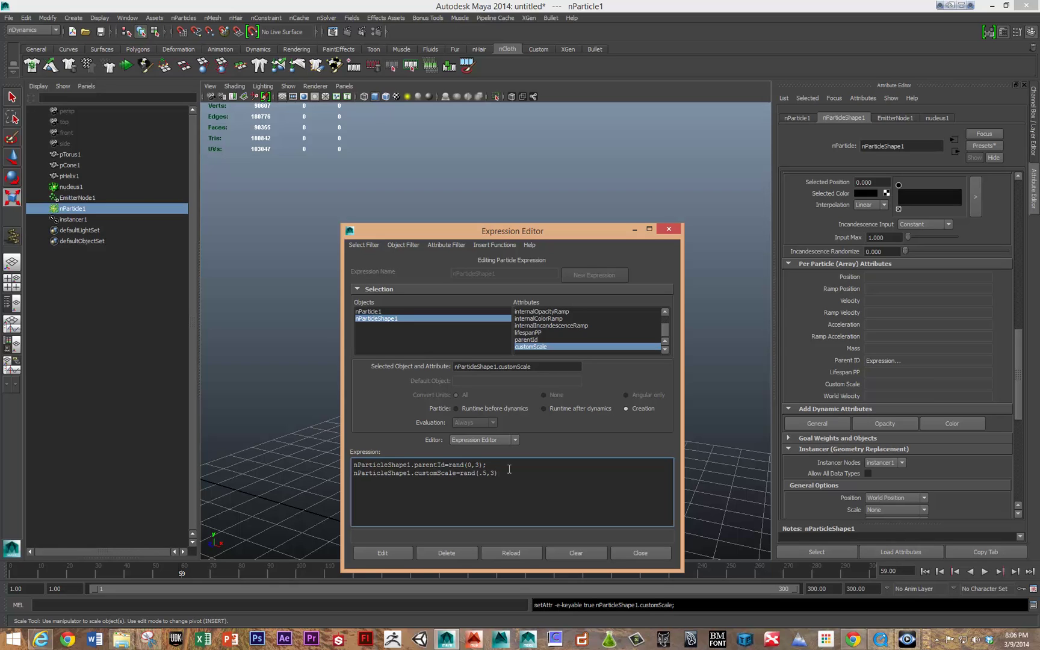
pyautogui.click(369, 552)
pyautogui.click(640, 552)
pyautogui.hotkey('alt', 'v')
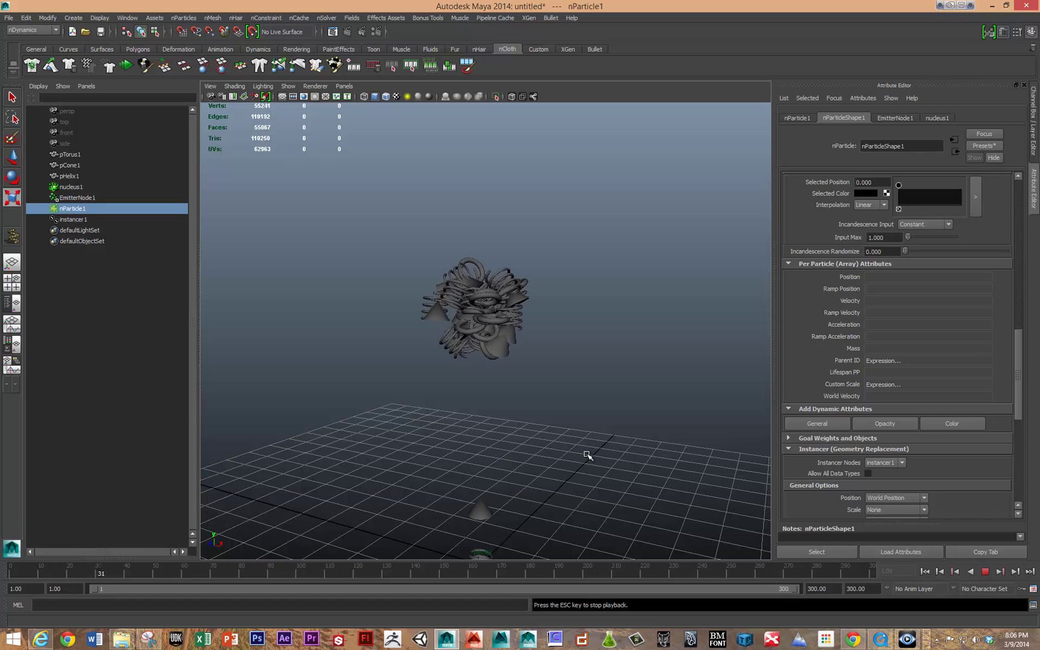
pyautogui.press('Escape')
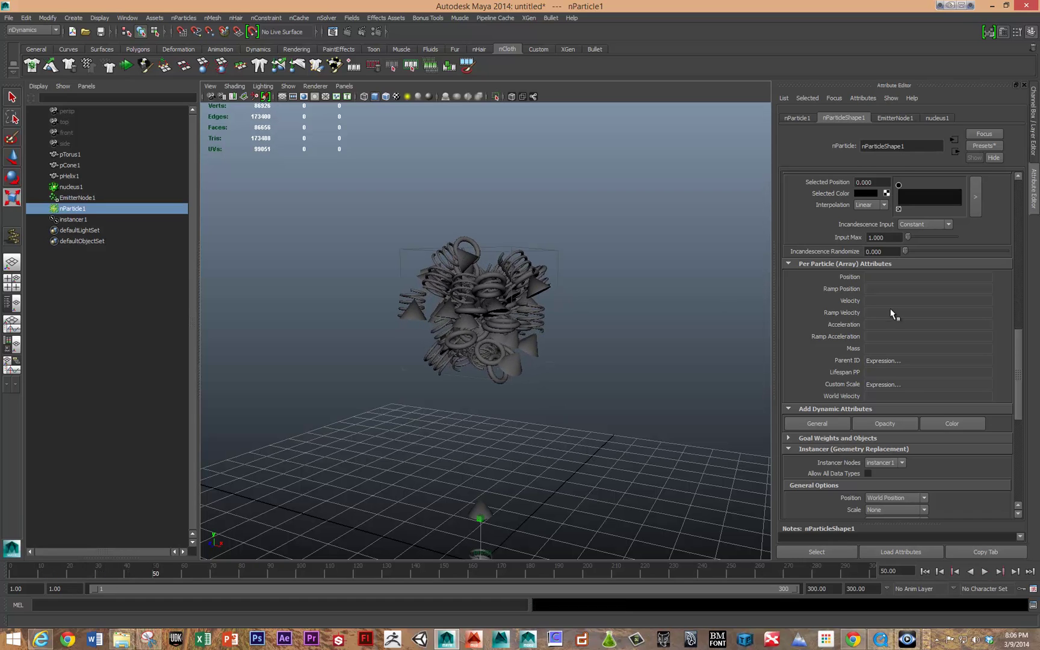
# Set the Scale option of instancer1 in nParticleShape1's instancer settings to customScale and inspect the rescaled instances.
pyautogui.scroll(-4, 902, 349)
pyautogui.scroll(1, 917, 371)
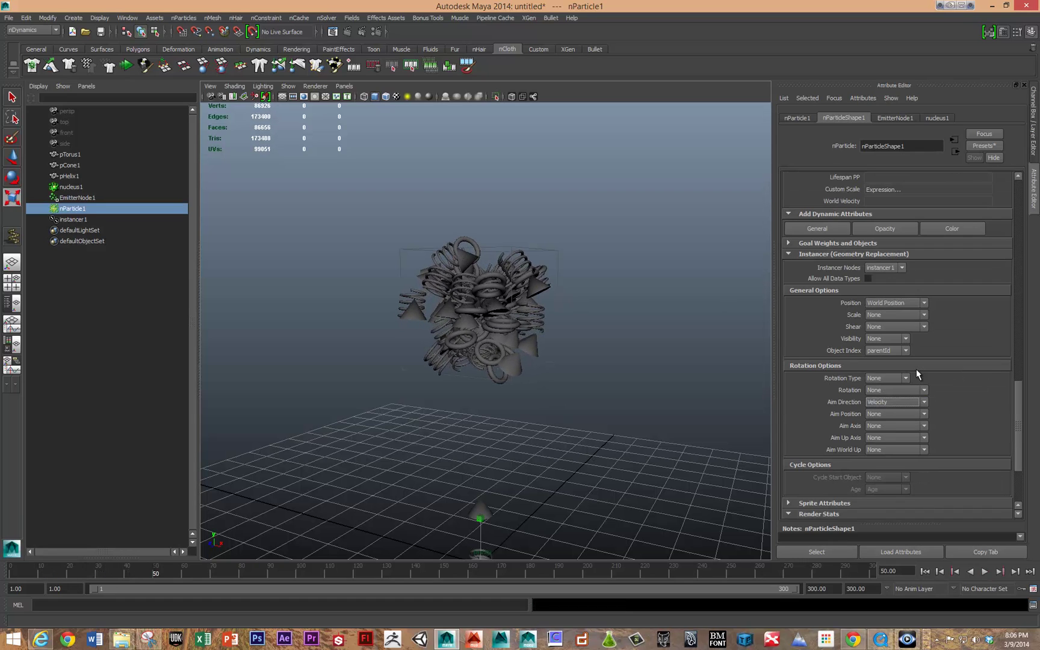
pyautogui.click(888, 315)
pyautogui.moveTo(923, 341); pyautogui.dragTo(922, 354)
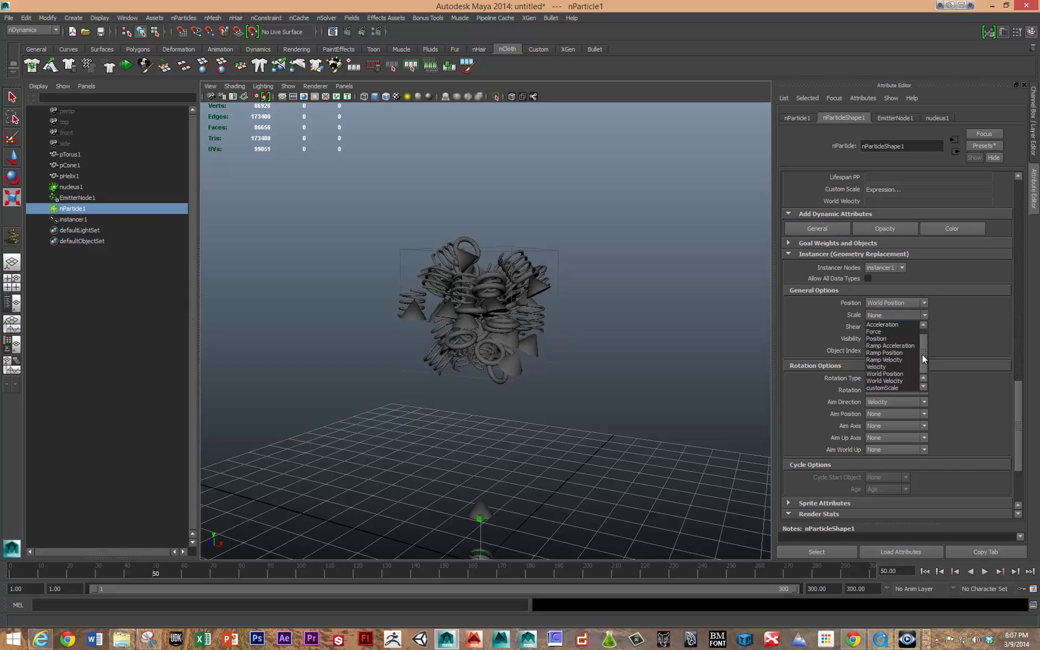
pyautogui.click(899, 386)
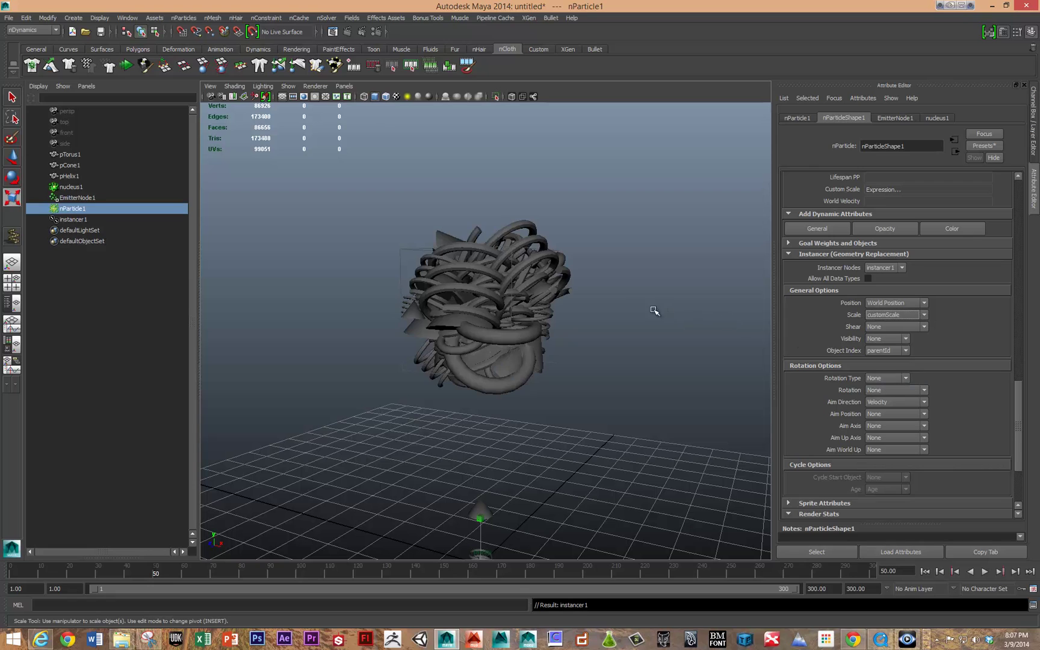
pyautogui.moveTo(638, 306)
pyautogui.keyDown('alt'); pyautogui.mouseDown()
pyautogui.moveTo(618, 311)
pyautogui.moveTo(629, 304)
pyautogui.mouseUp(); pyautogui.keyUp('alt')
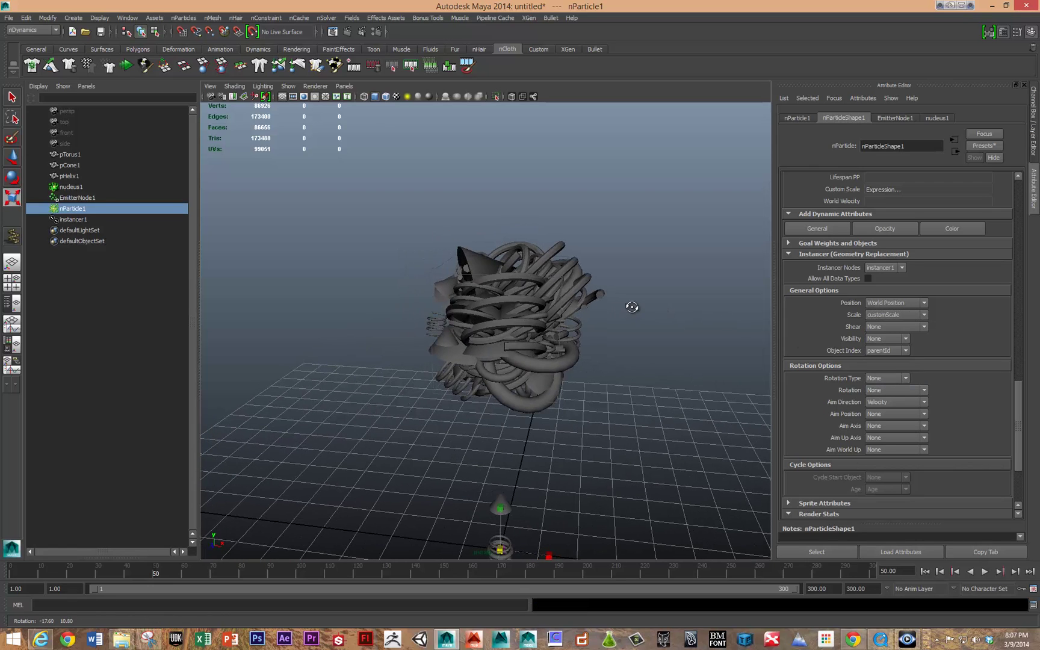
# Increase the emission Speed of EmitterNode1 so the instanced objects spread farther apart.
pyautogui.click(797, 118)
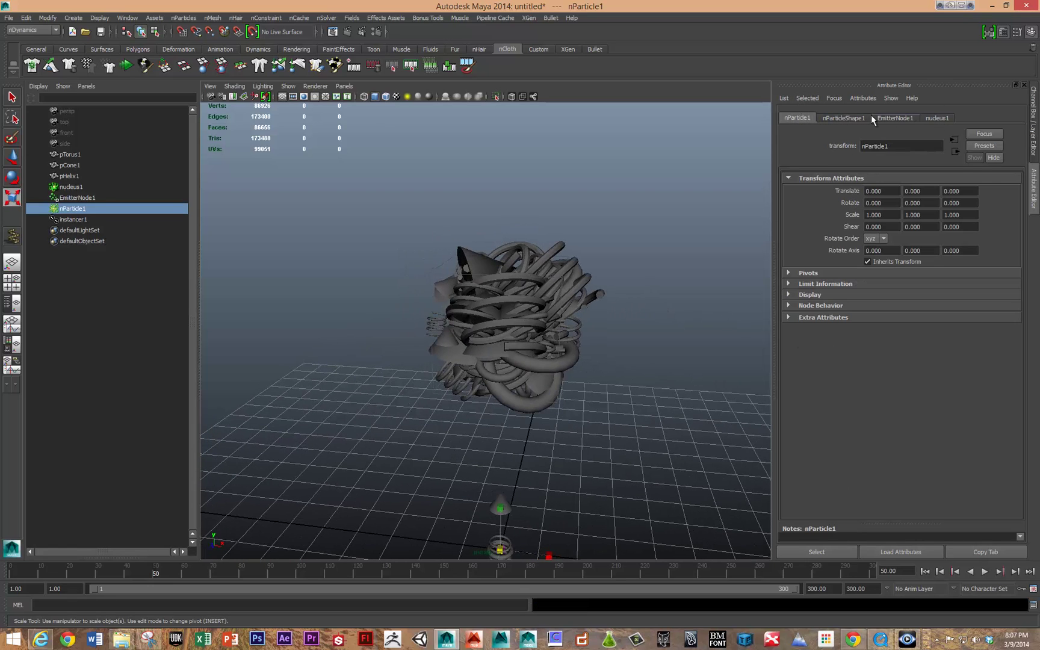
pyautogui.click(889, 119)
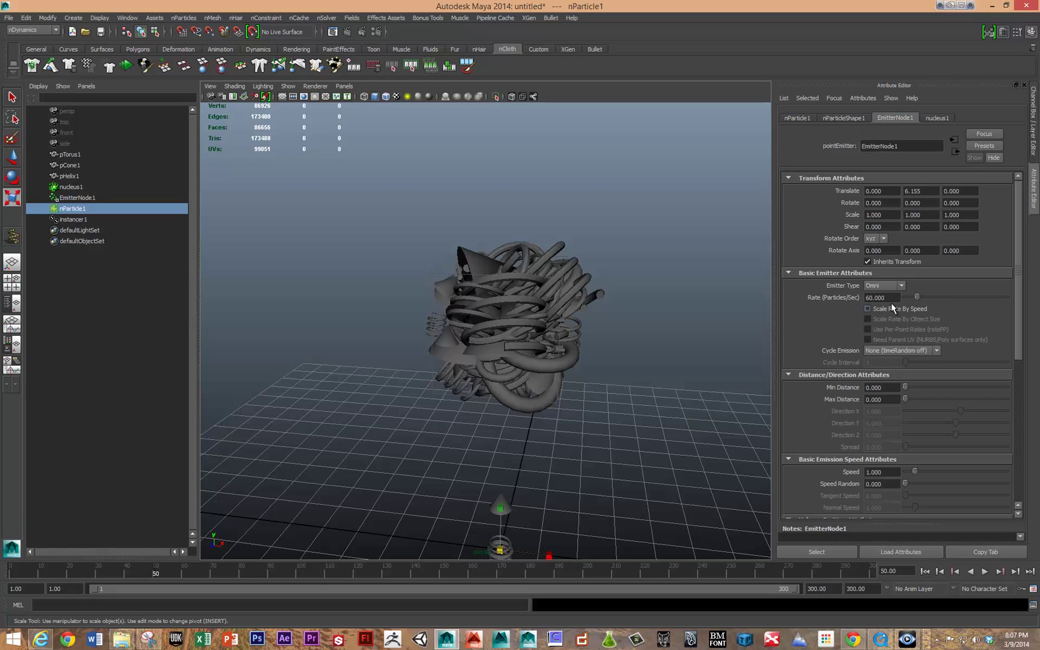
pyautogui.scroll(-3, 895, 342)
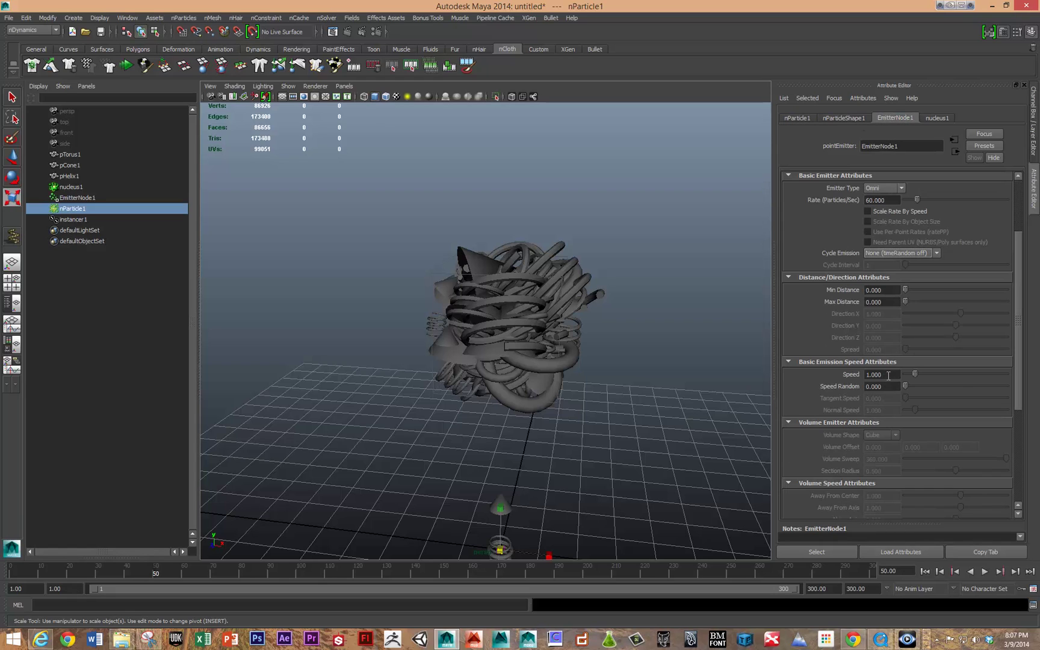
# Deselect nParticle1, play the simulation, stop it partway and view the scattered instances from another angle.
pyautogui.click(684, 250)
pyautogui.hotkey('alt', 'v')
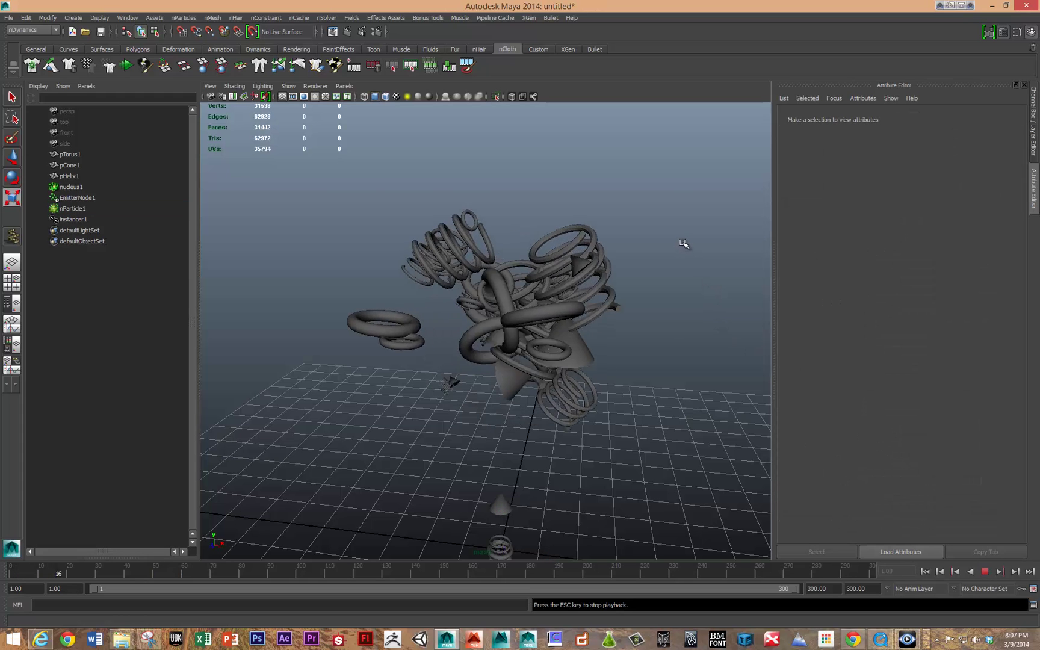
pyautogui.press('Escape')
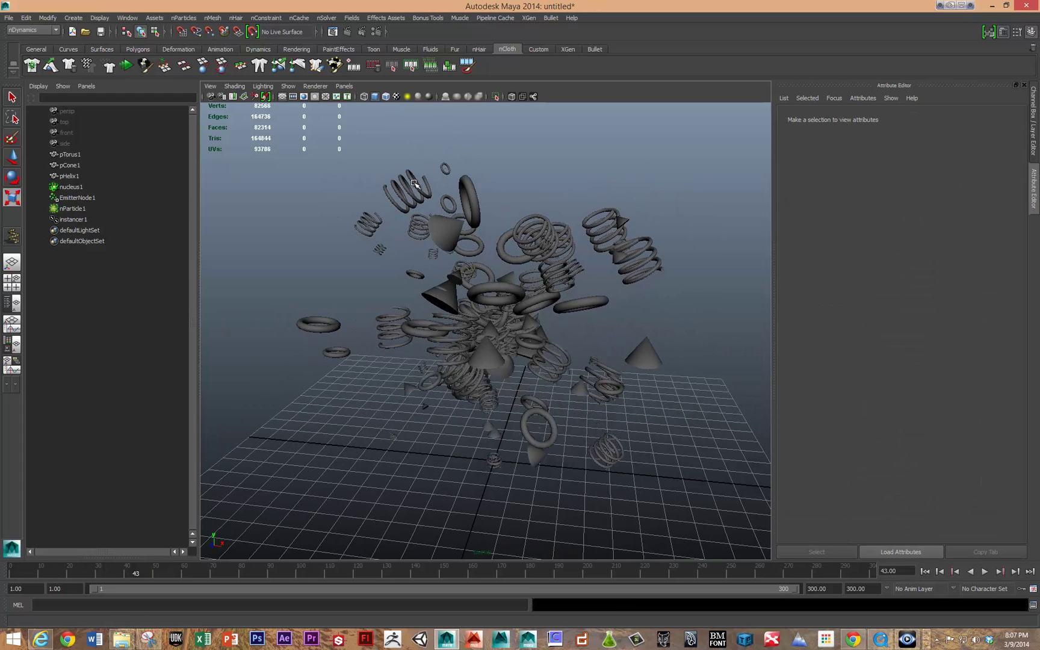
pyautogui.keyDown('alt'); pyautogui.moveTo(443, 193); pyautogui.dragTo(529, 254); pyautogui.keyUp('alt')
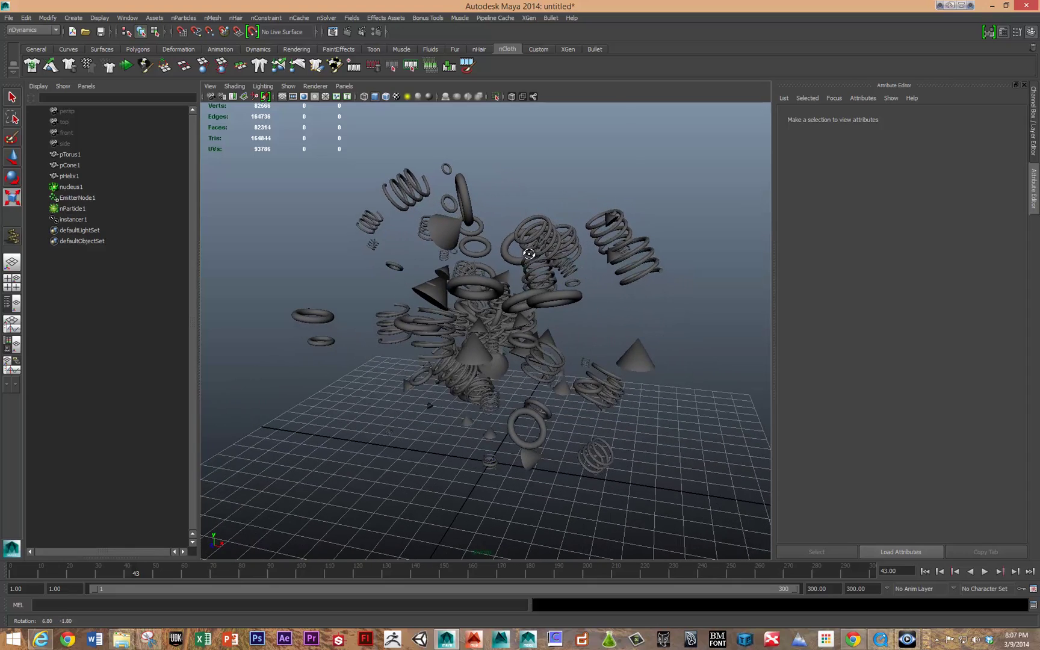